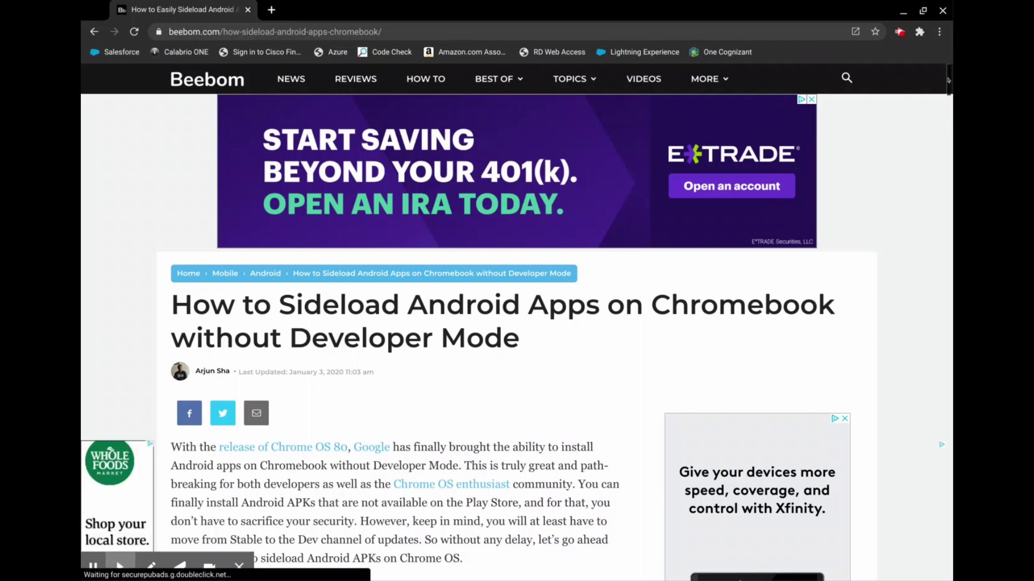
Step: Open the Develop Android apps options within the Linux (Beta) section of the Chrome OS Settings
drag(948, 80, 949, 91)
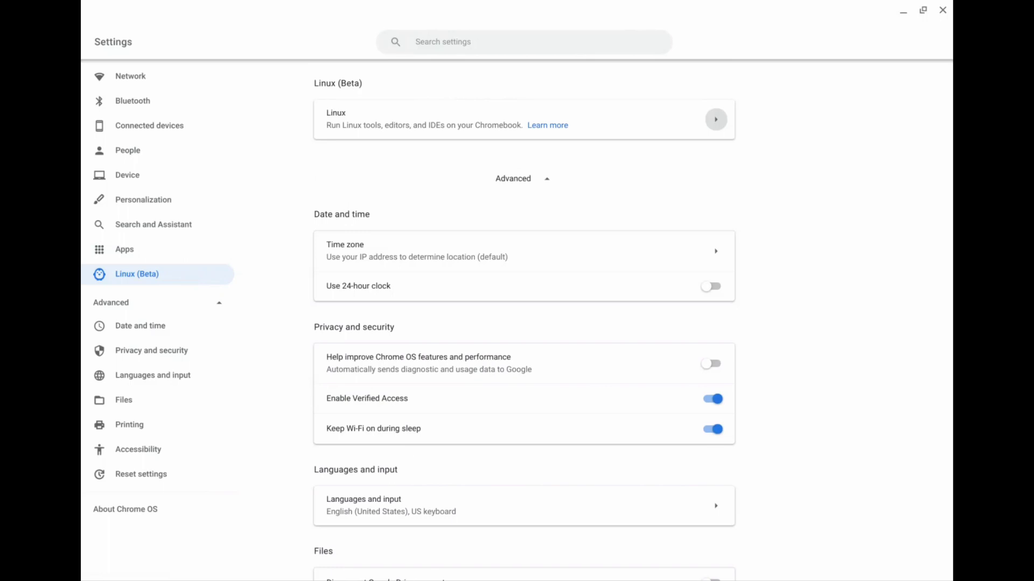
click(438, 121)
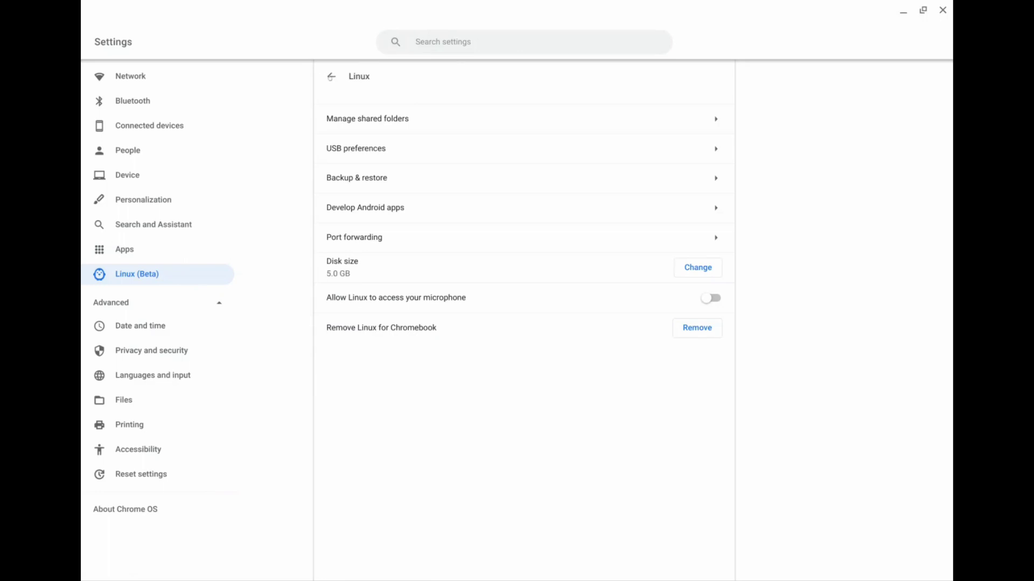
click(361, 210)
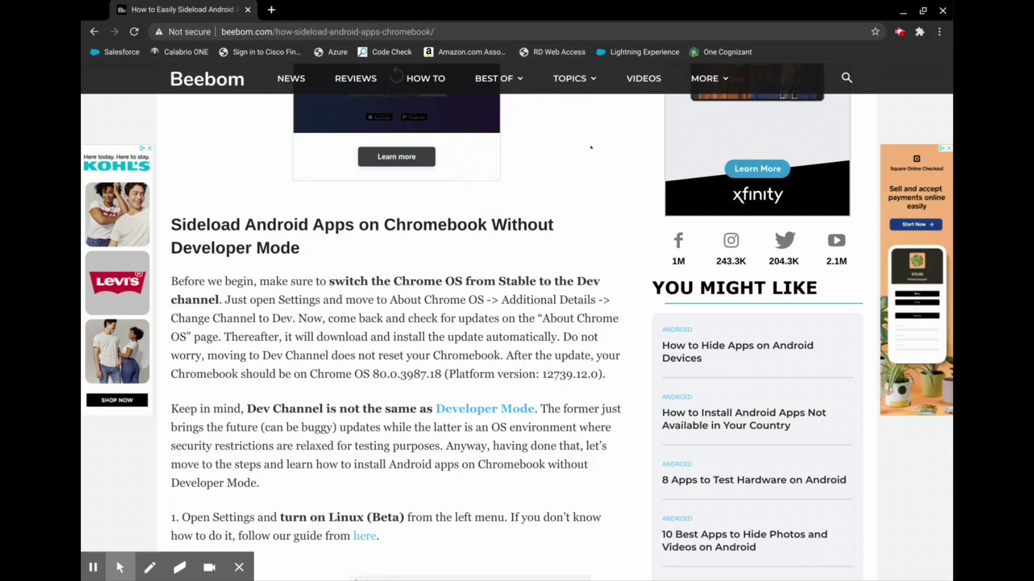
Step: Look up the article's command for installing the ADB platform tools and launch Terminal from the Linux apps folder
scroll(591, 147, down, 10)
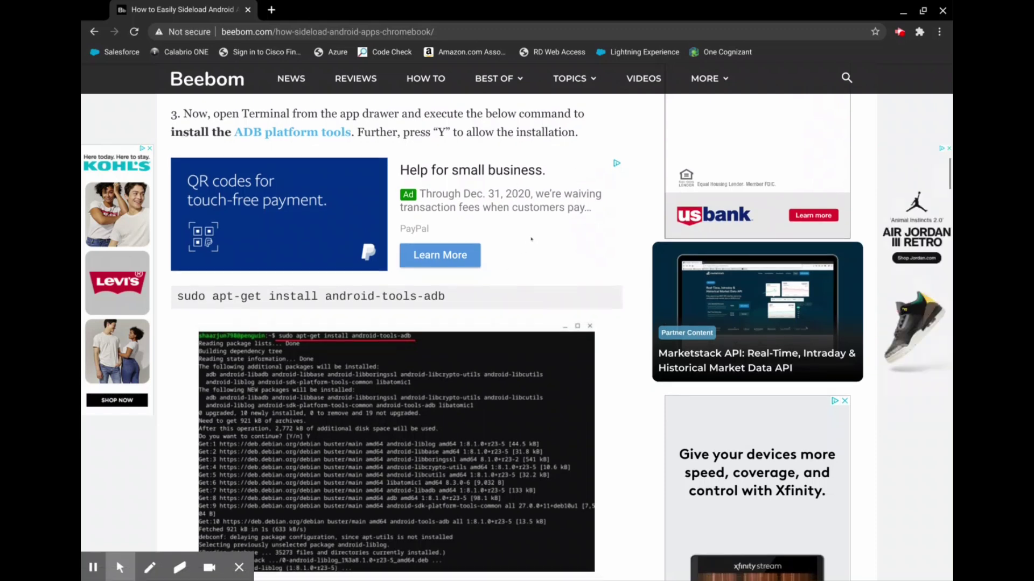
scroll(532, 240, down, 2)
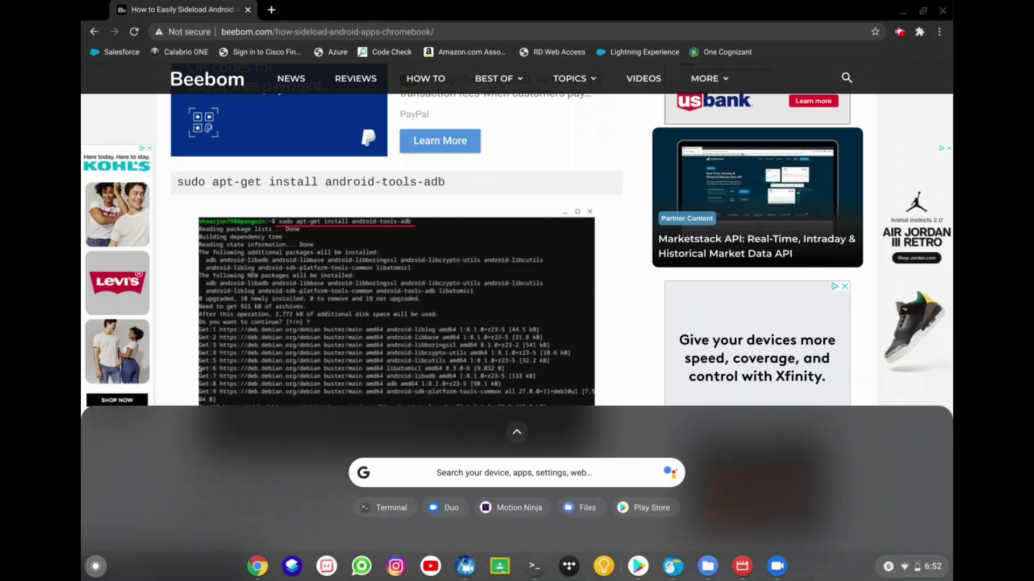
drag(248, 437, 288, 85)
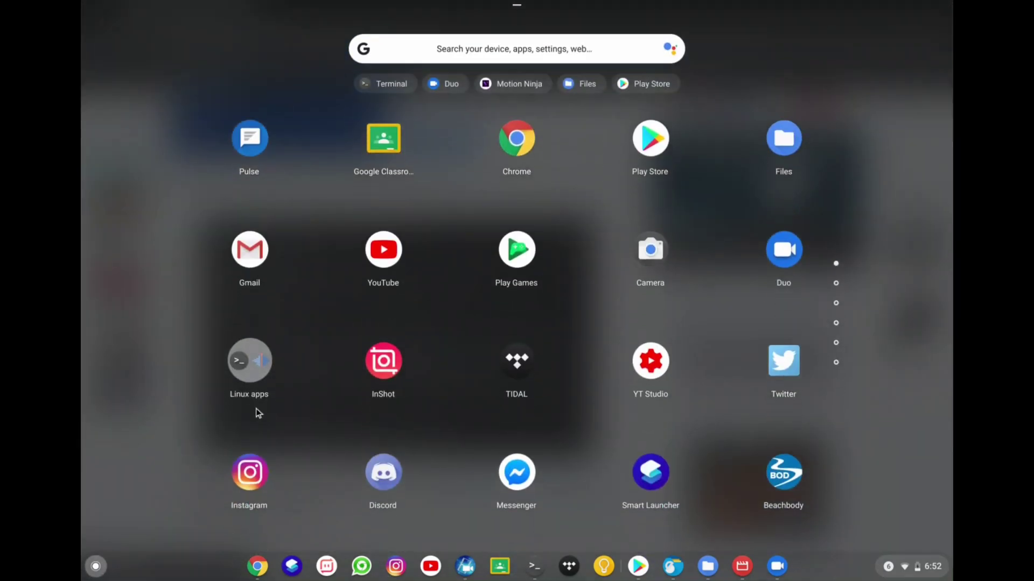
click(249, 353)
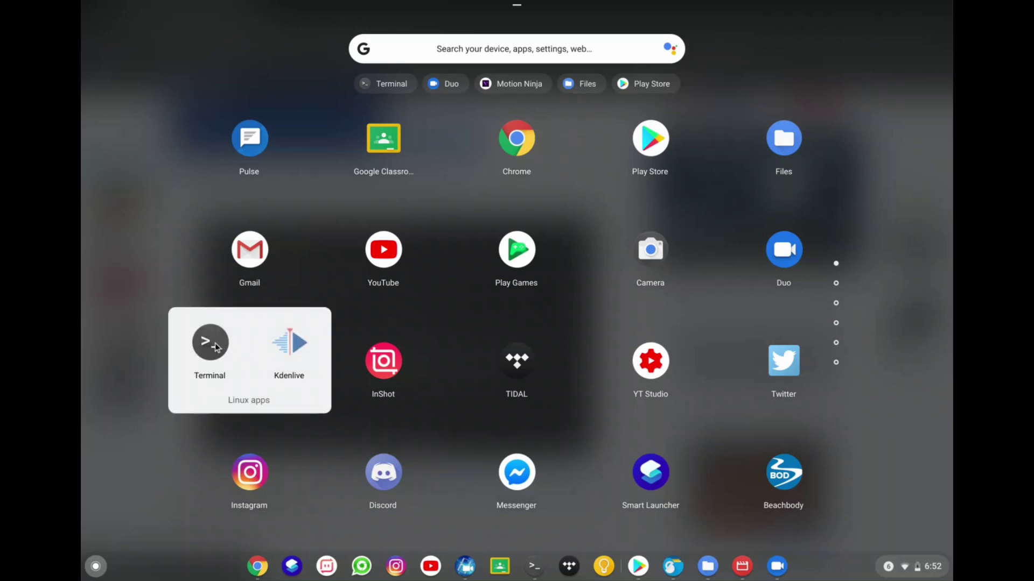
click(212, 343)
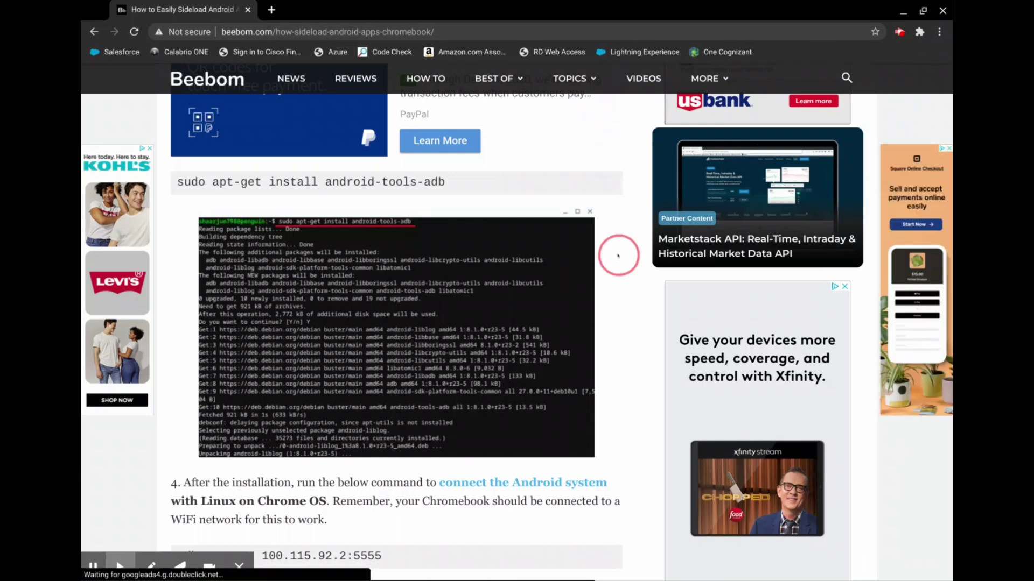
Step: Read the article's instructions on connecting ADB, allowing USB debugging and moving the downloaded APK to Linux files
scroll(613, 215, down, 4)
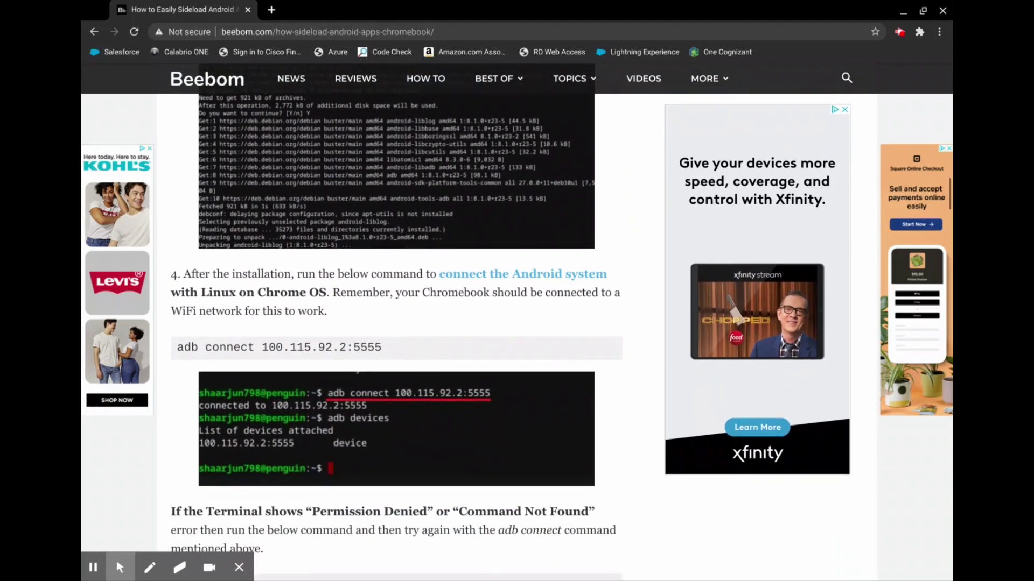
scroll(396, 323, down, 3)
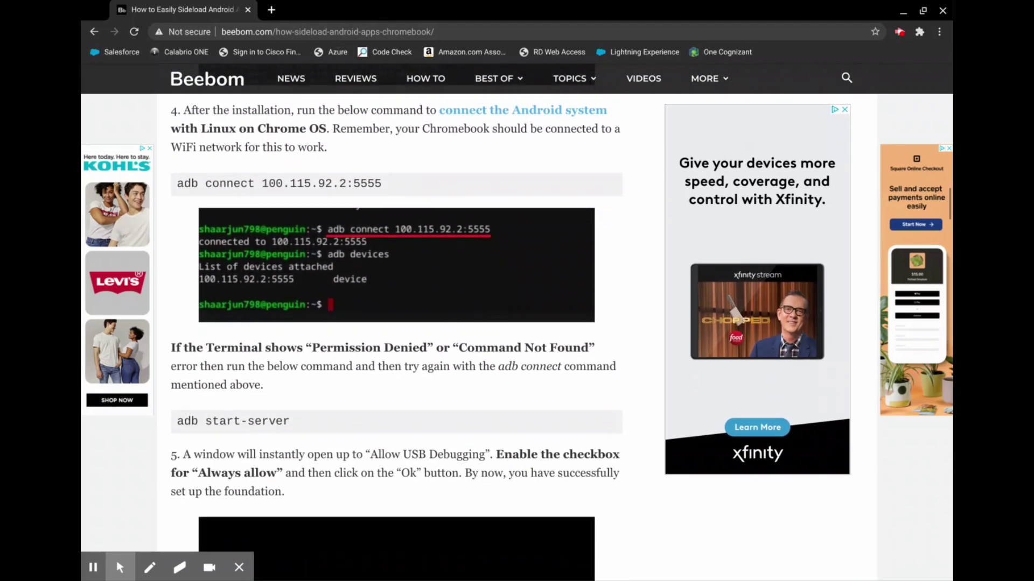
scroll(396, 323, down, 1)
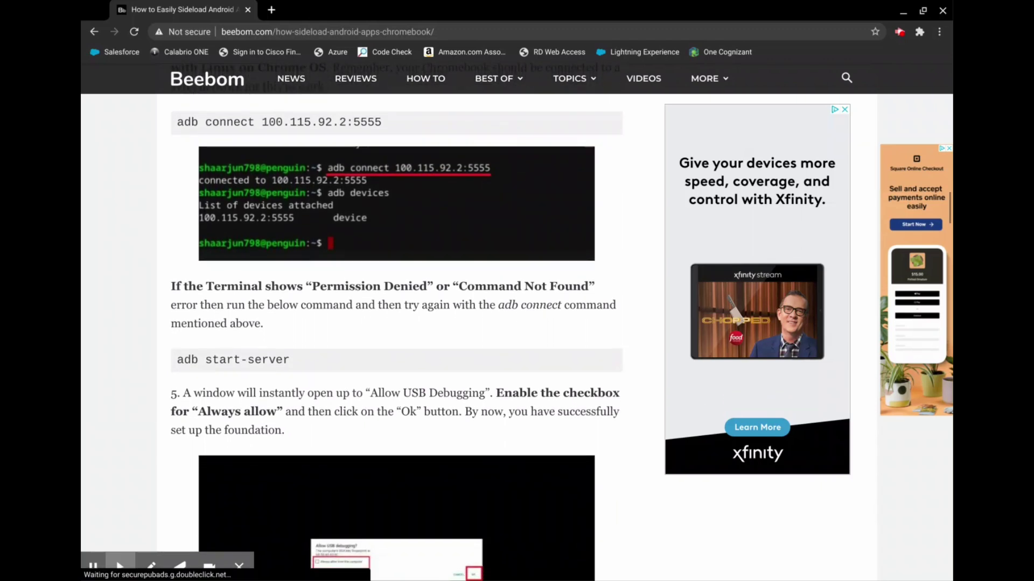
scroll(395, 324, down, 1)
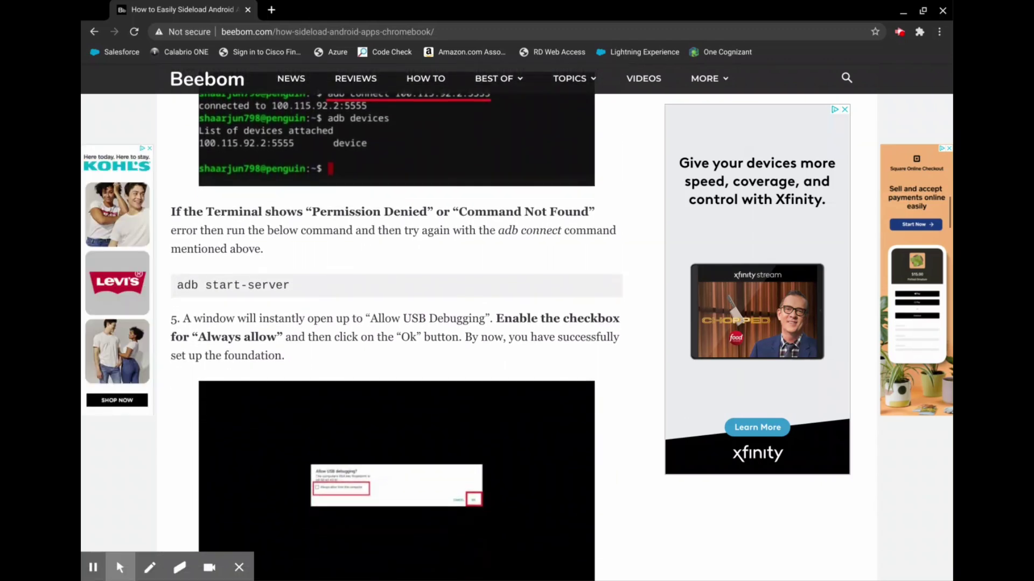
scroll(395, 323, down, 5)
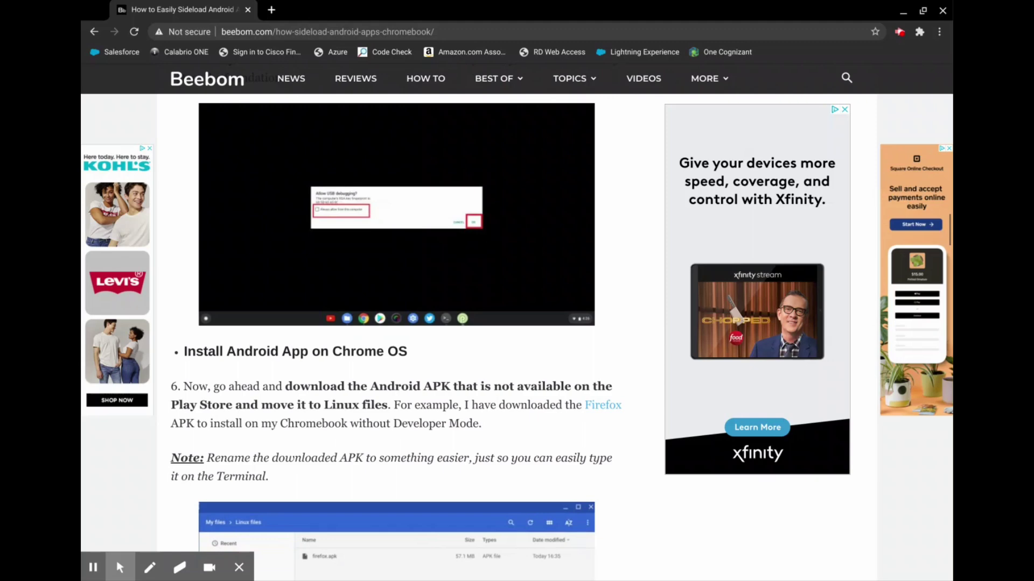
scroll(396, 323, down, 3)
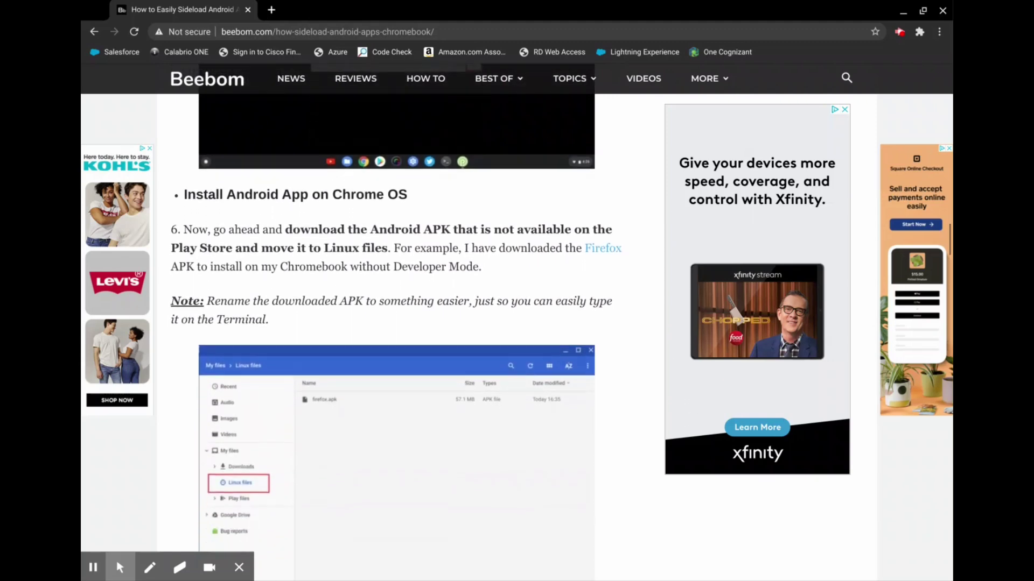
scroll(396, 323, down, 1)
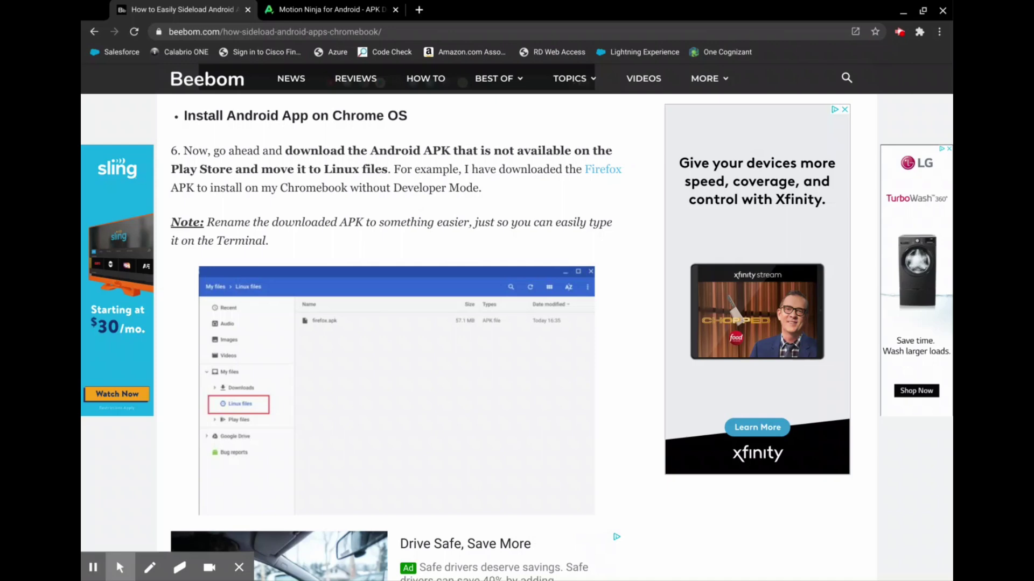
Step: Download the Motion Ninja APK from its APKPure page
key(ctrl+Tab)
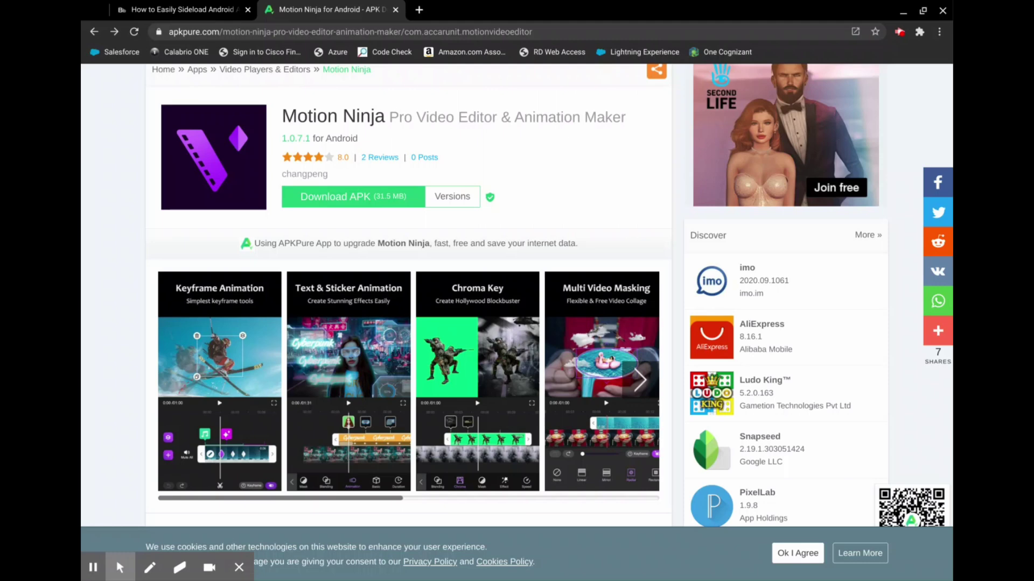
click(353, 196)
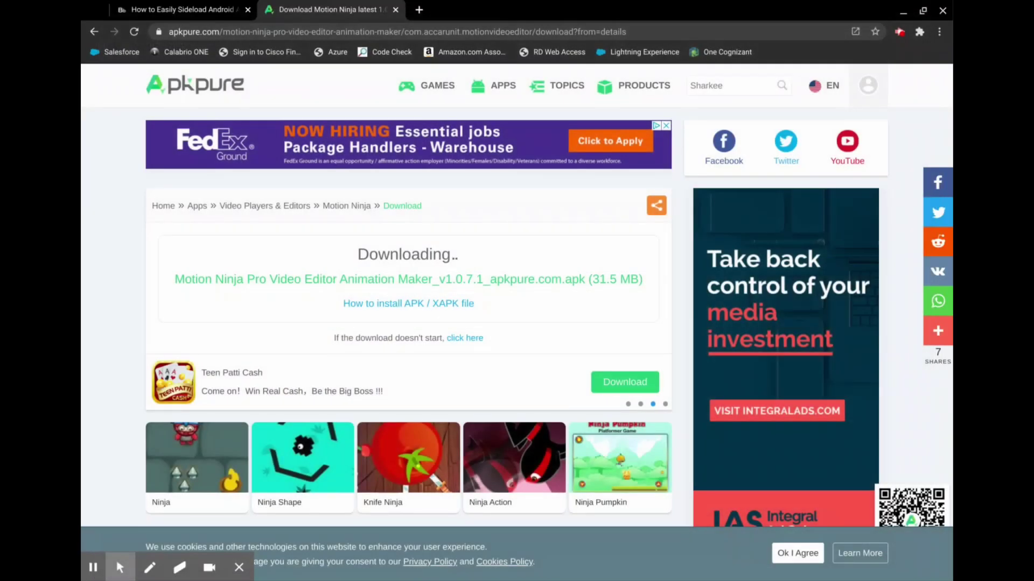
Step: In the Files app, copy the newly downloaded Motion Ninja APK from the recent files into the Linux files folder
key(super)
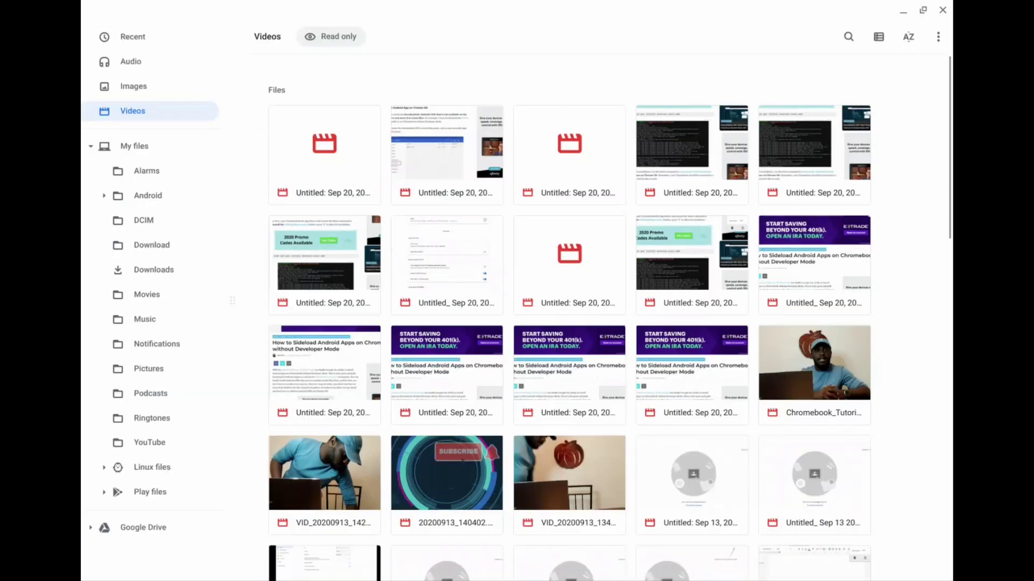
click(132, 37)
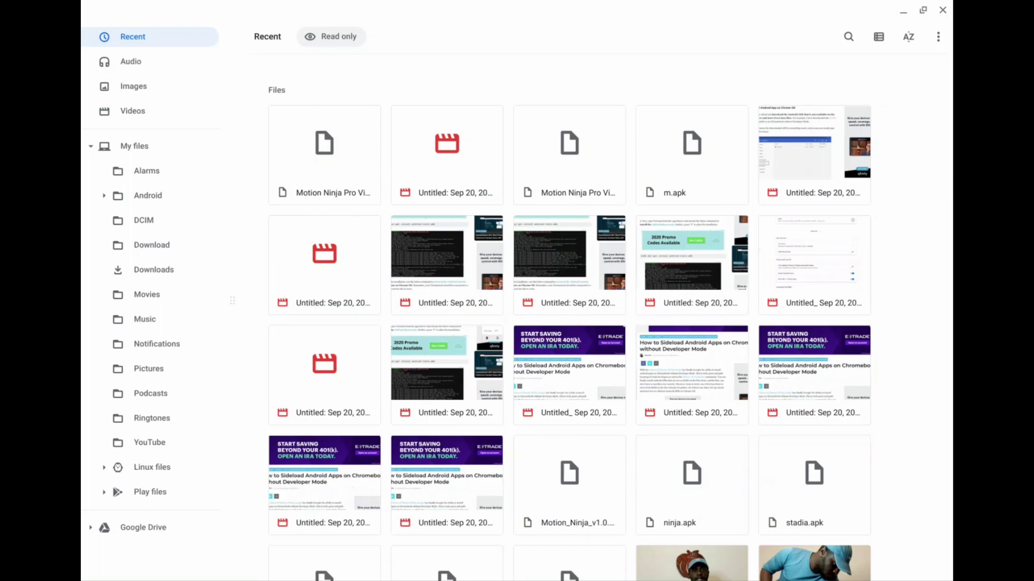
click(355, 124)
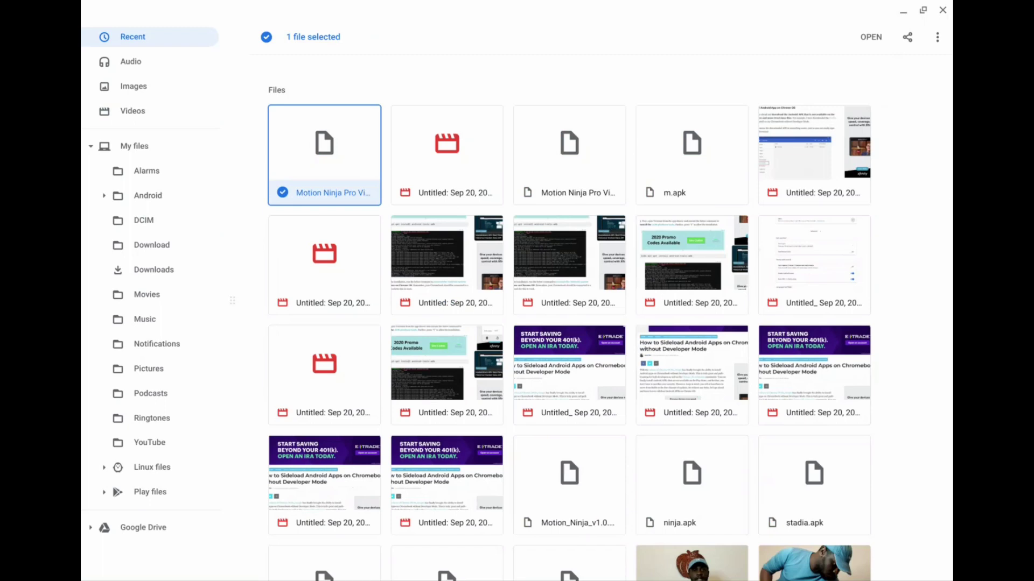
right_click(357, 123)
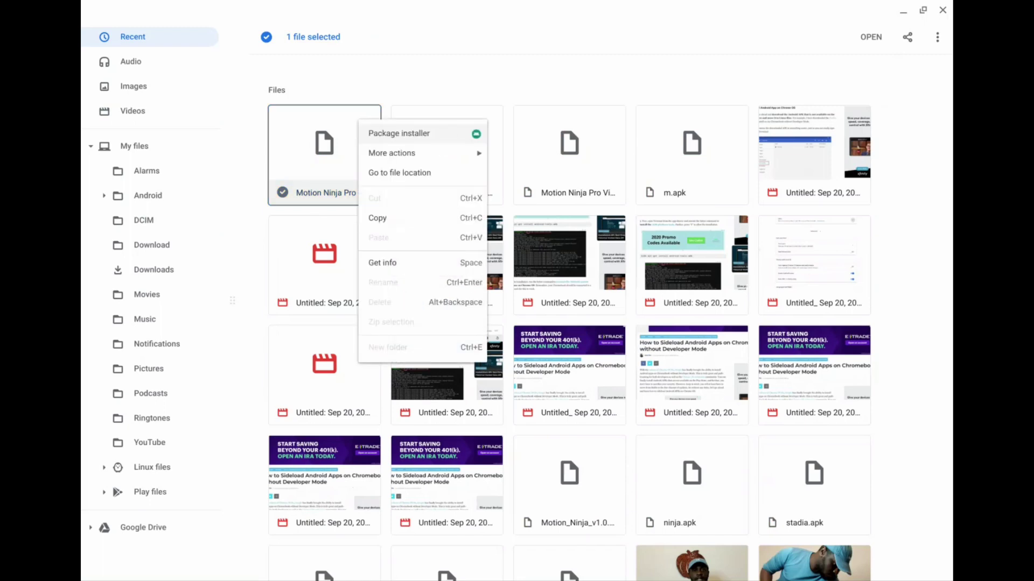
click(399, 133)
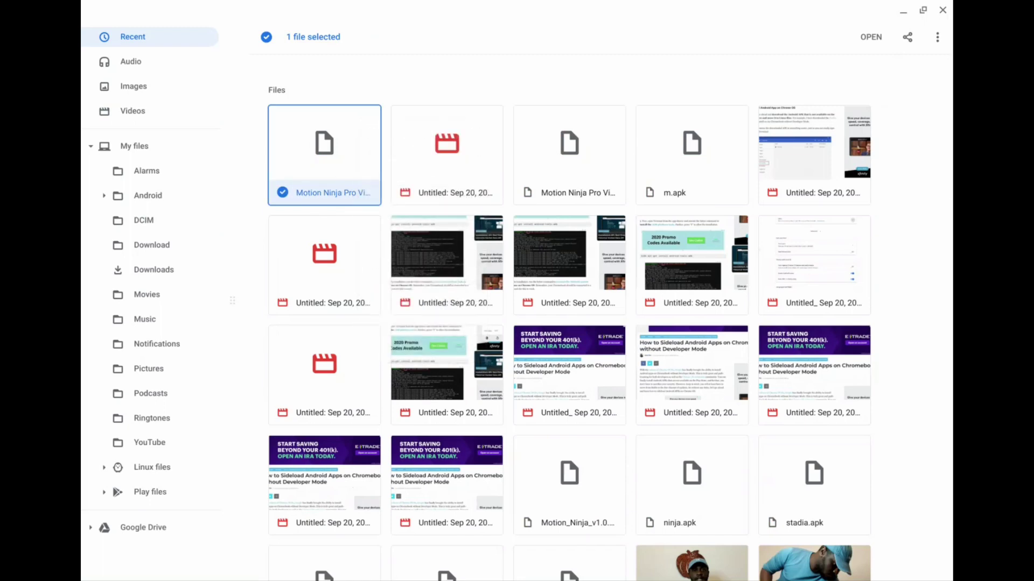
click(152, 467)
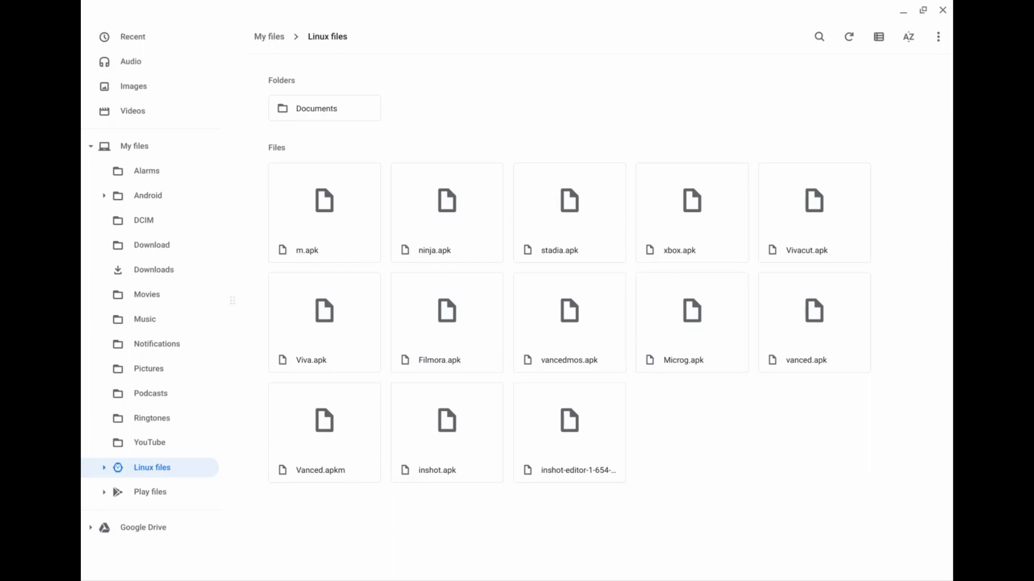
click(938, 36)
click(832, 64)
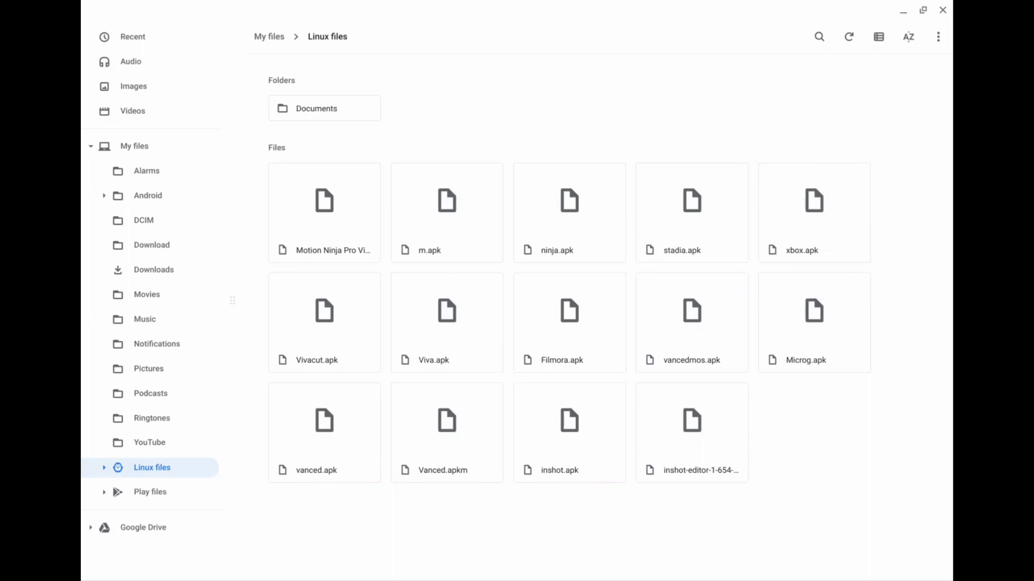
Step: Rename the Motion Ninja APK in Linux files as motionn.apk
right_click(324, 219)
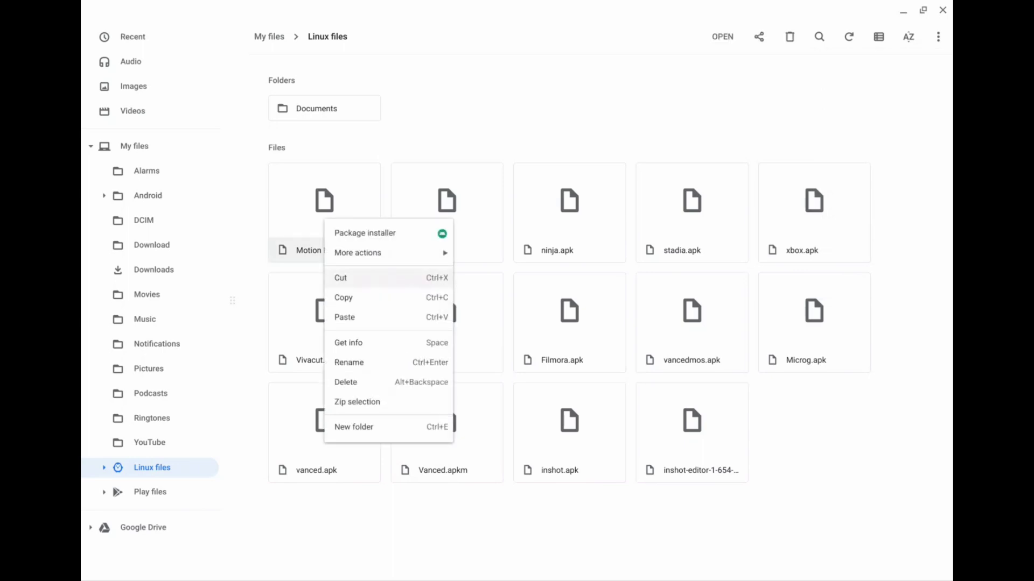
click(349, 363)
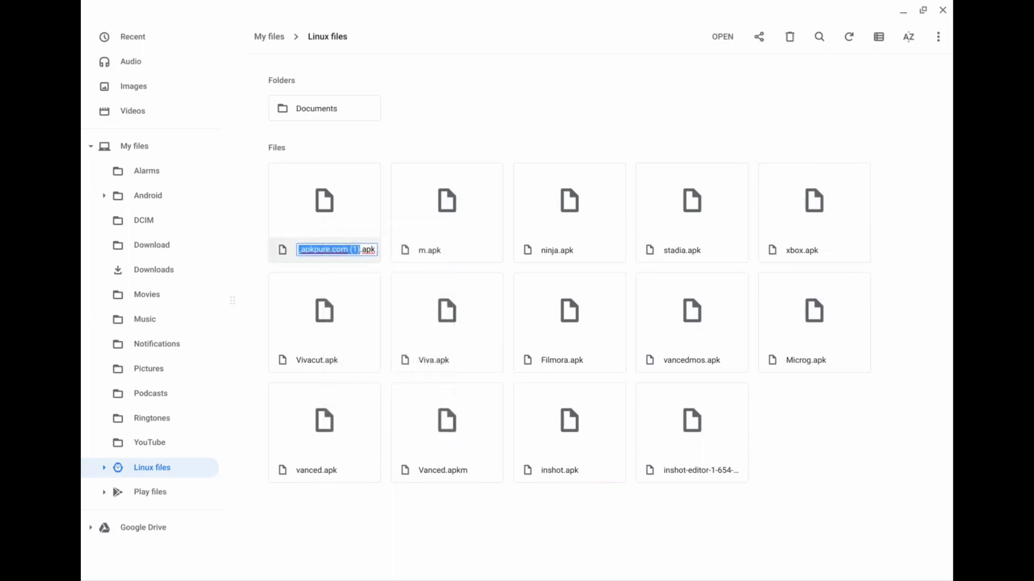
key(BackSpace)
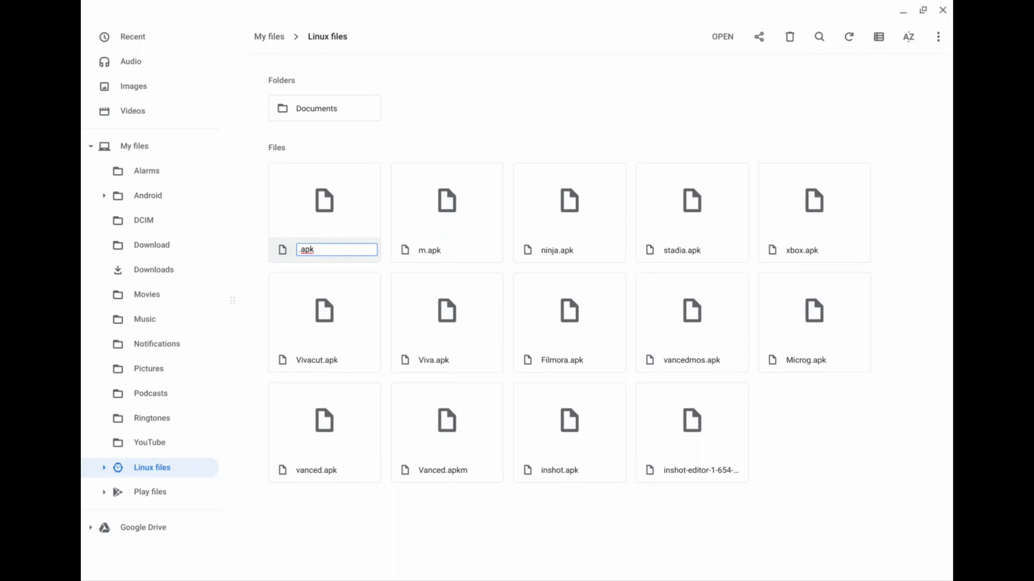
text(mod)
key(BackSpace)
key(BackSpace)
mouse_move(877, 580)
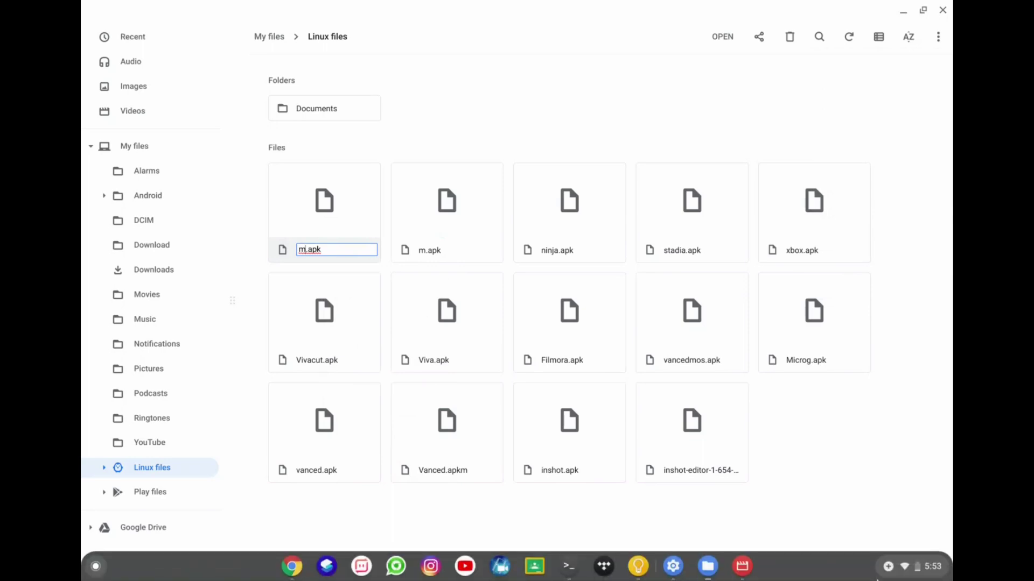
text(otionn)
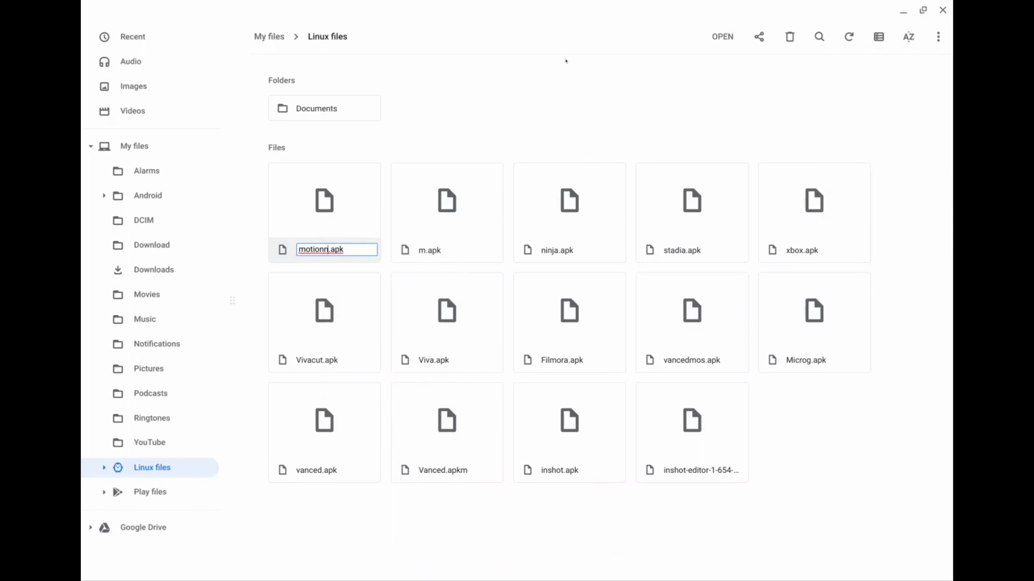
key(Return)
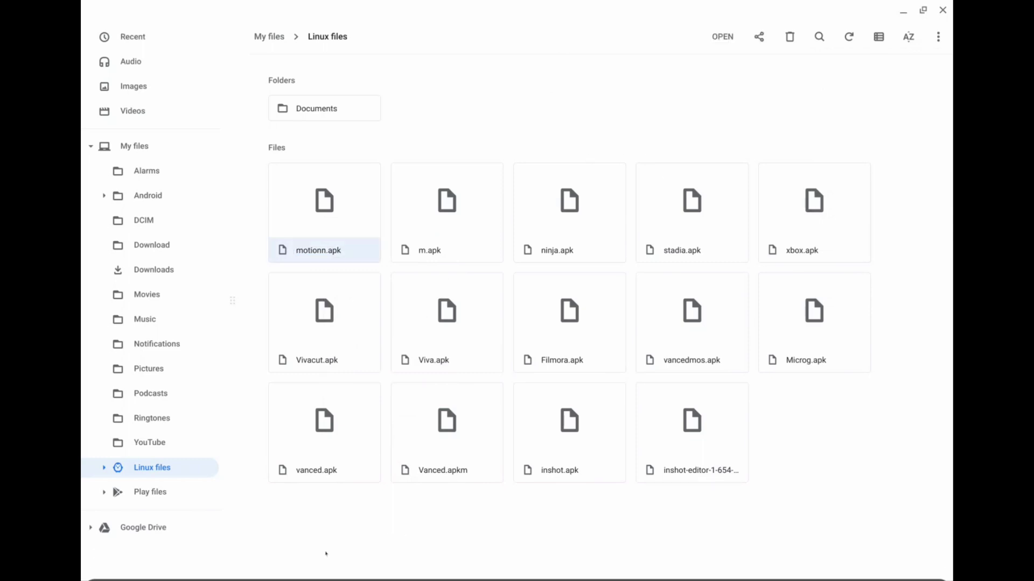
Step: Return to the Beebom article in Chrome and examine the step on sideloading an app with the adb install command
click(292, 566)
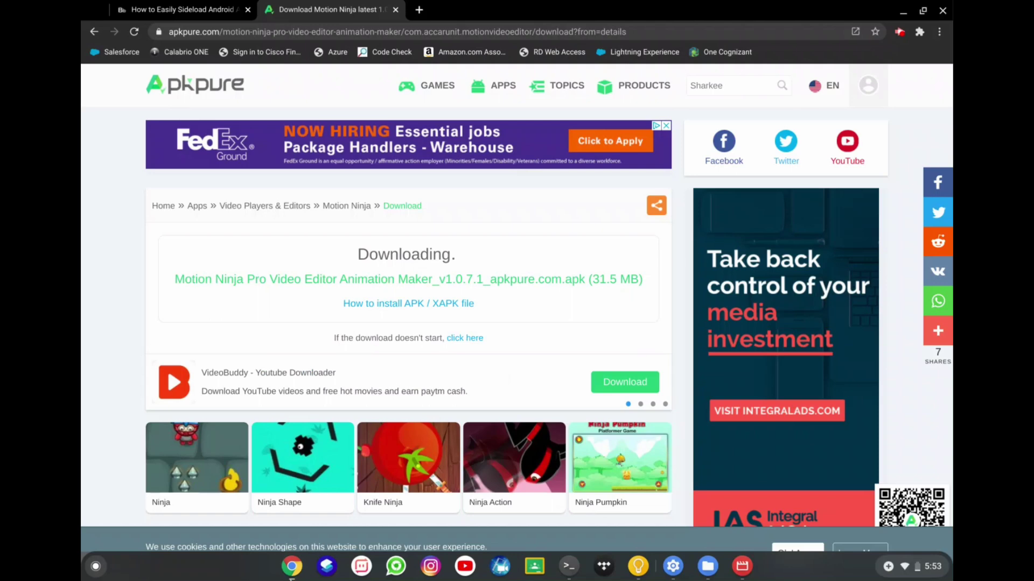
click(182, 7)
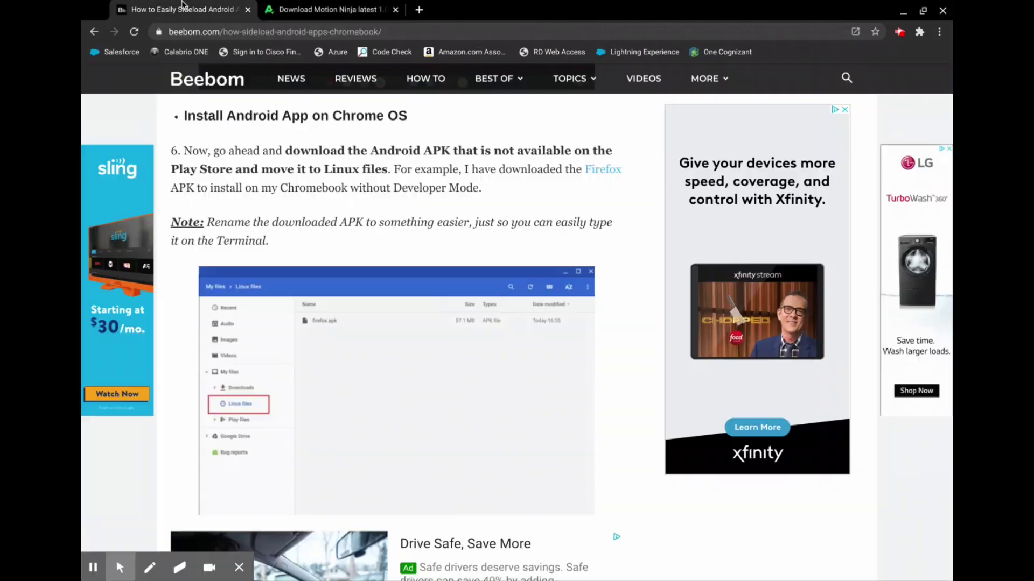
scroll(502, 362, up, 2)
scroll(502, 362, down, 2)
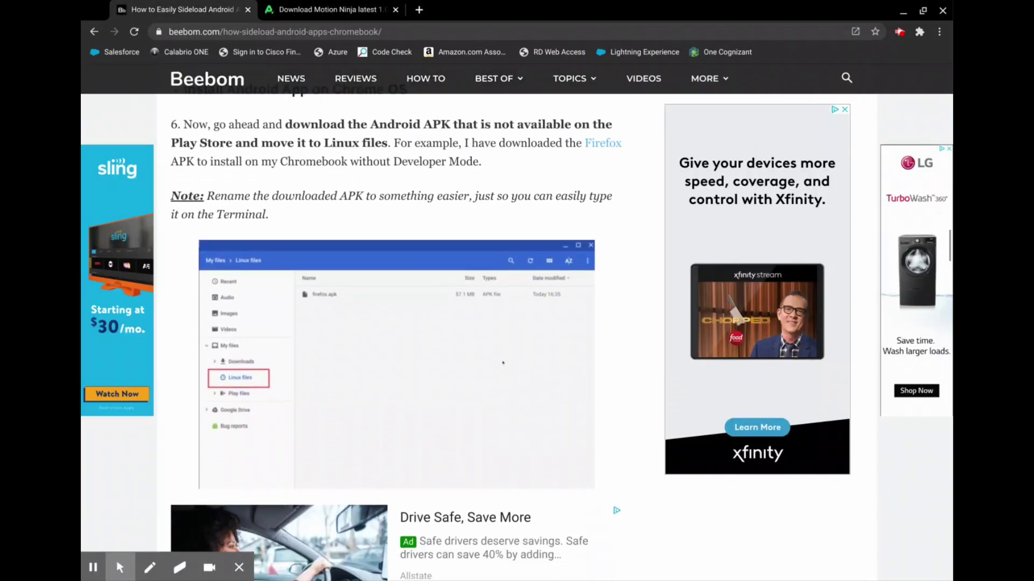
scroll(503, 363, down, 7)
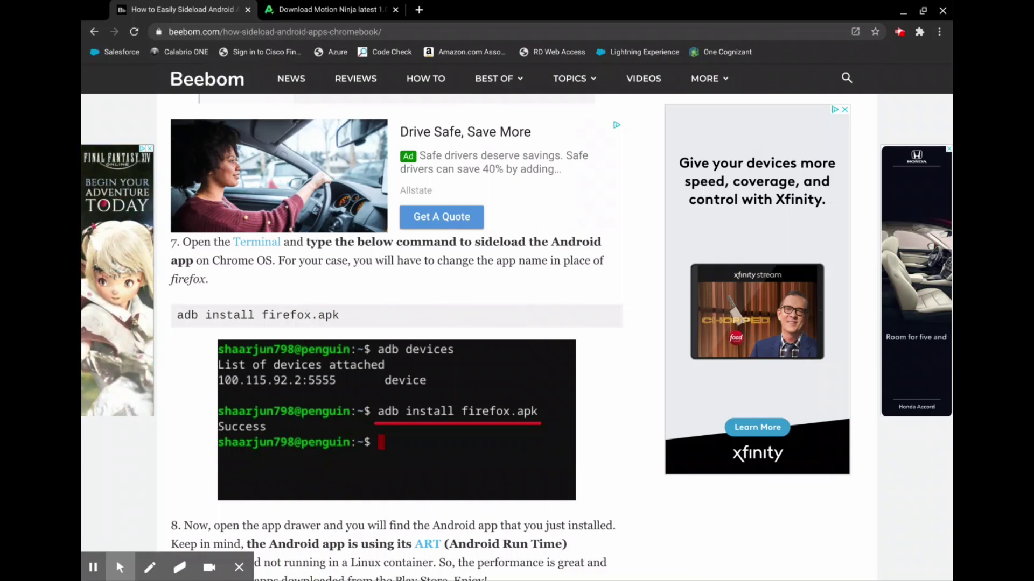
scroll(396, 323, down, 2)
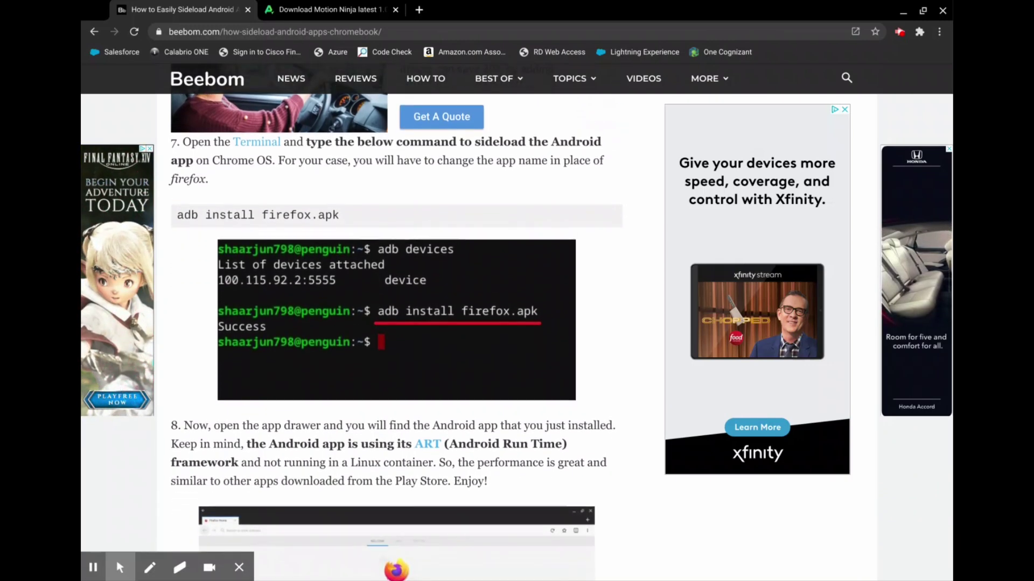
Step: Look through the article's reader comments for the install command that specifies an emulator and highlight adb -s emulator-5554 install firefox.apk
scroll(396, 323, down, 1)
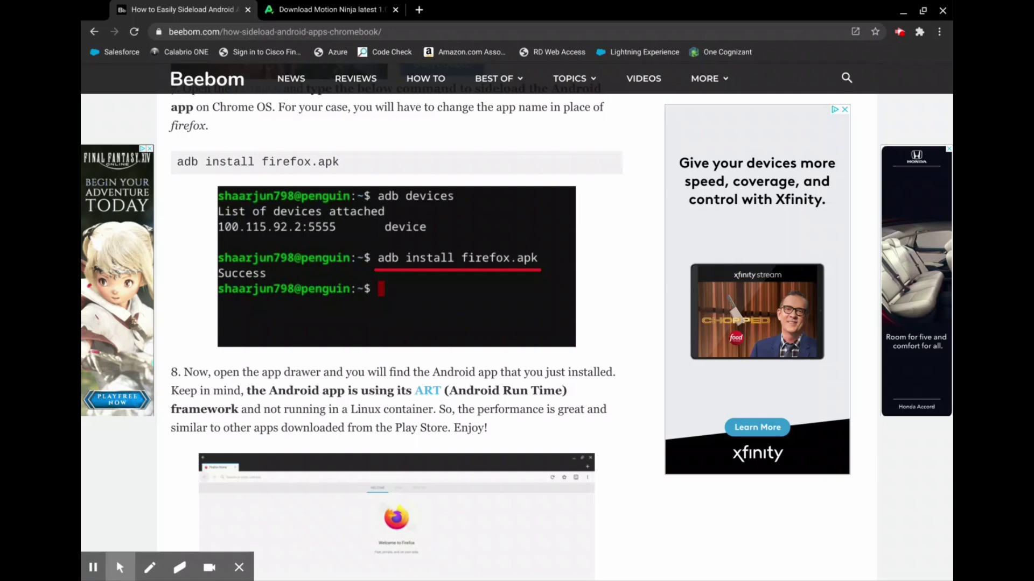
scroll(396, 323, down, 15)
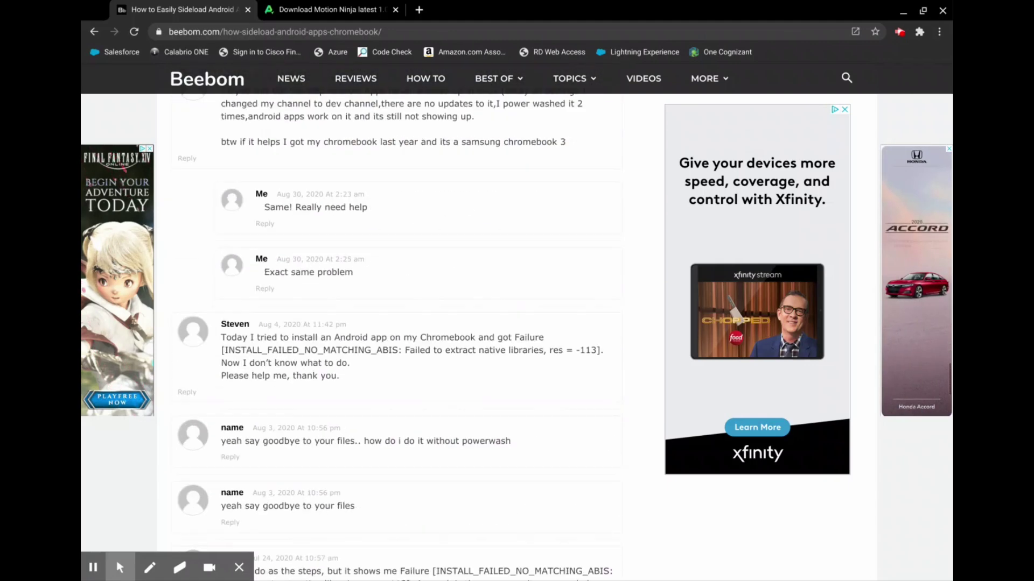
scroll(395, 323, down, 10)
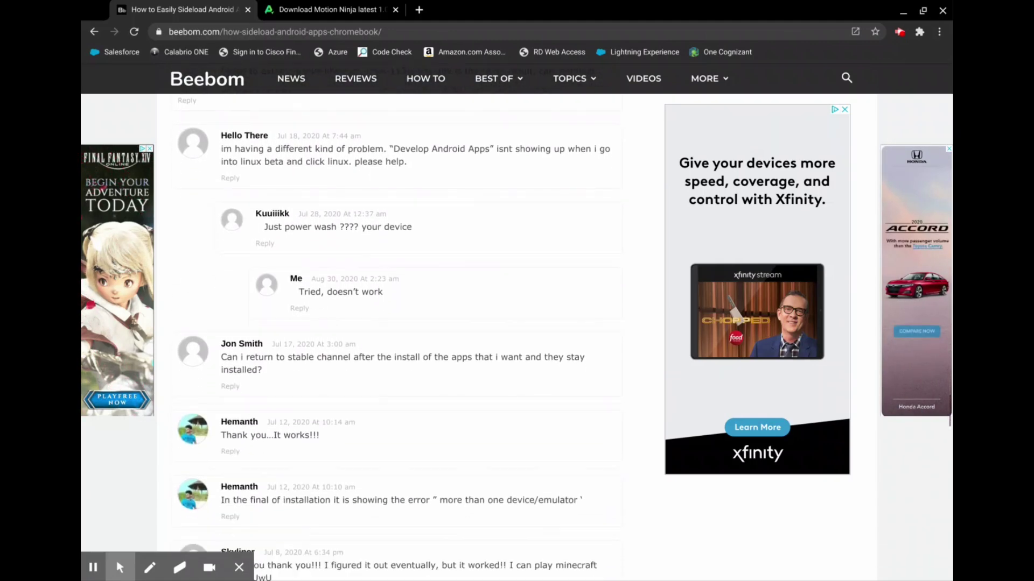
scroll(395, 323, down, 8)
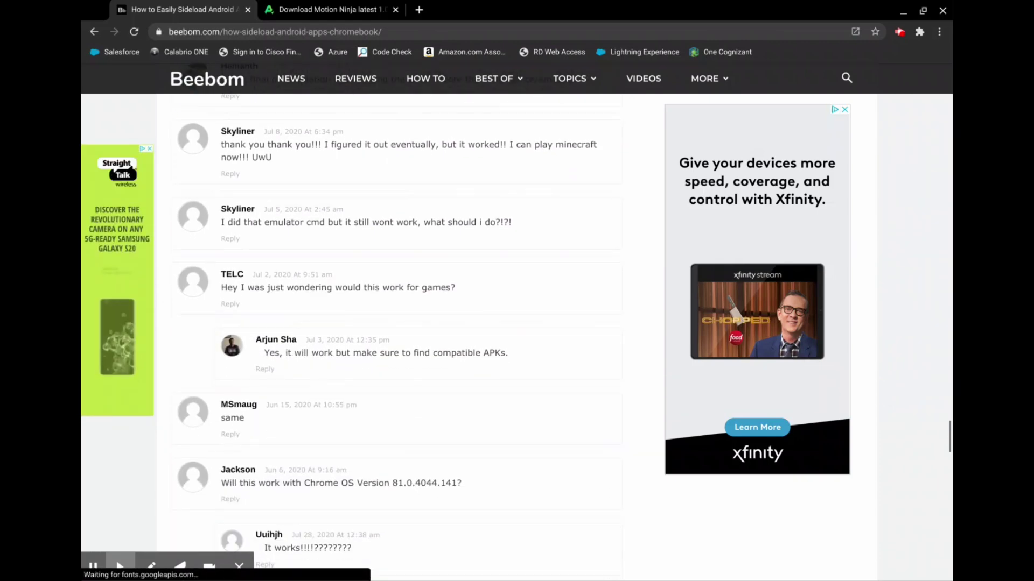
scroll(396, 323, down, 7)
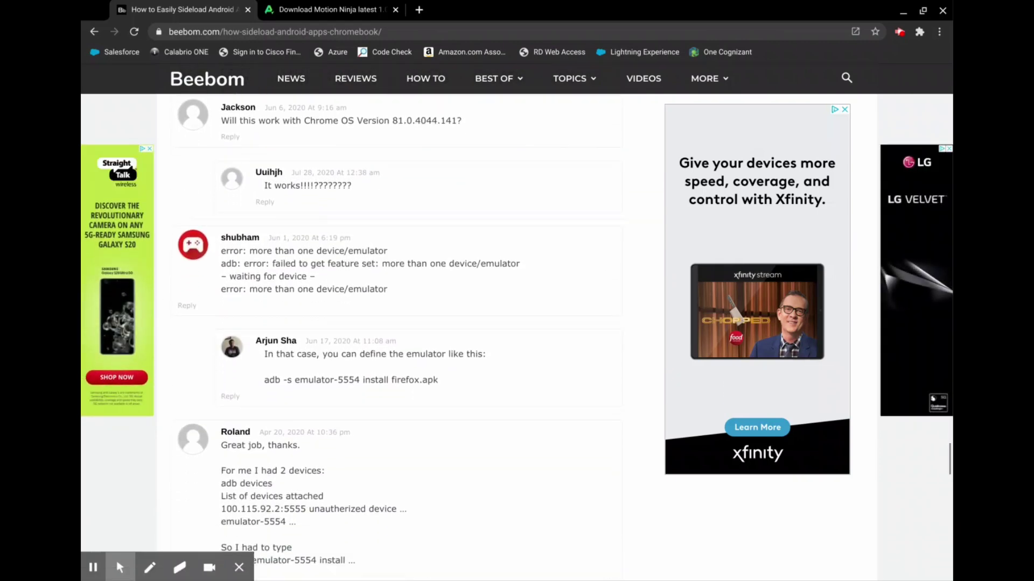
scroll(314, 301, down, 2)
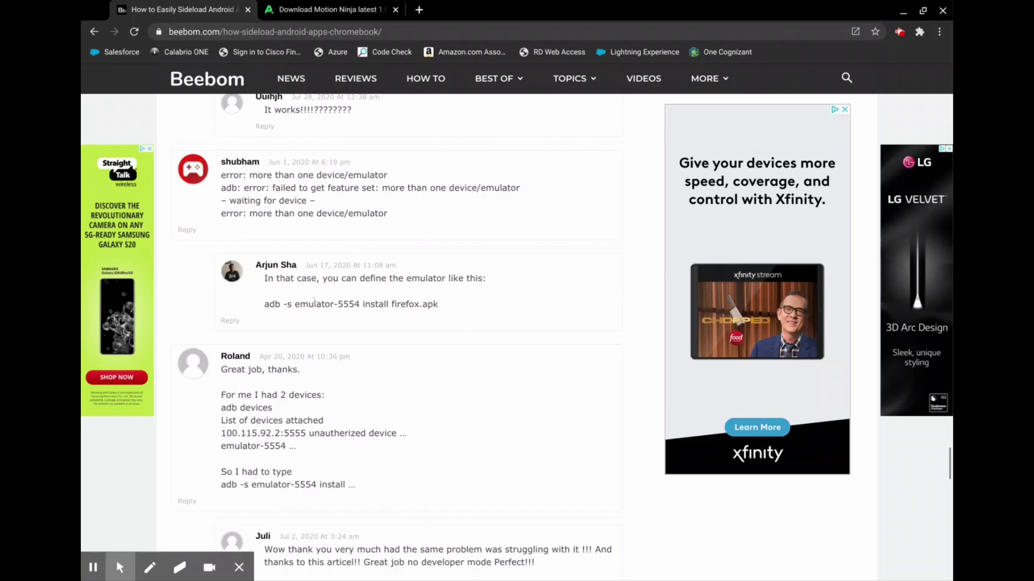
triple_click(315, 303)
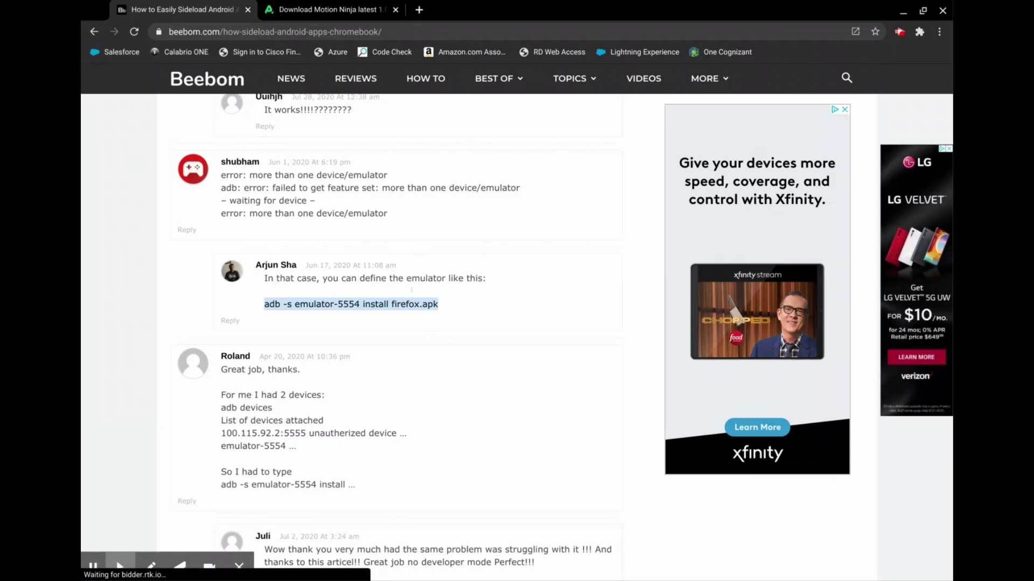
Step: Switch to the Linux Terminal and run adb -s emulator-5554 install motionn.apk
mouse_move(462, 580)
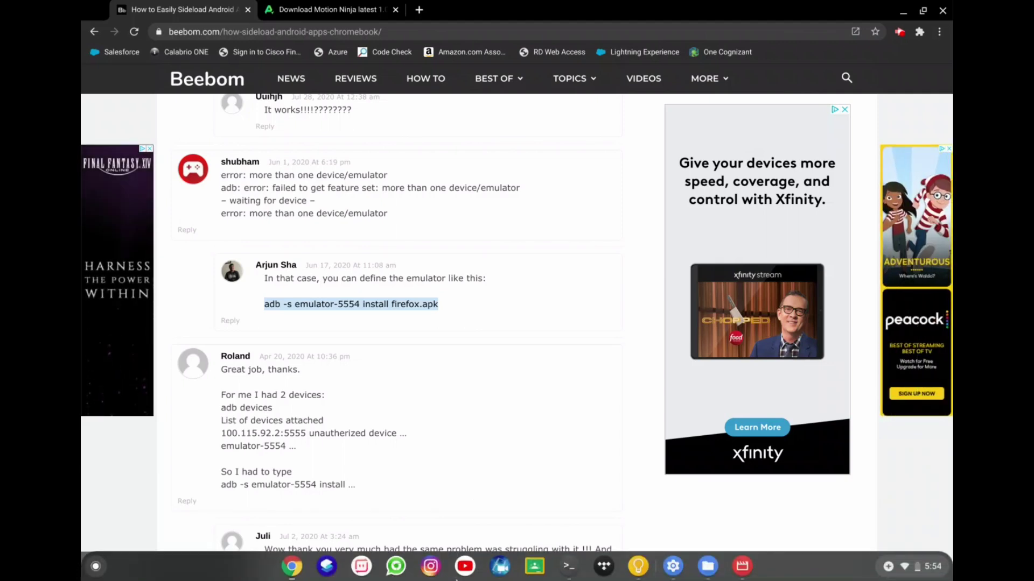
click(570, 566)
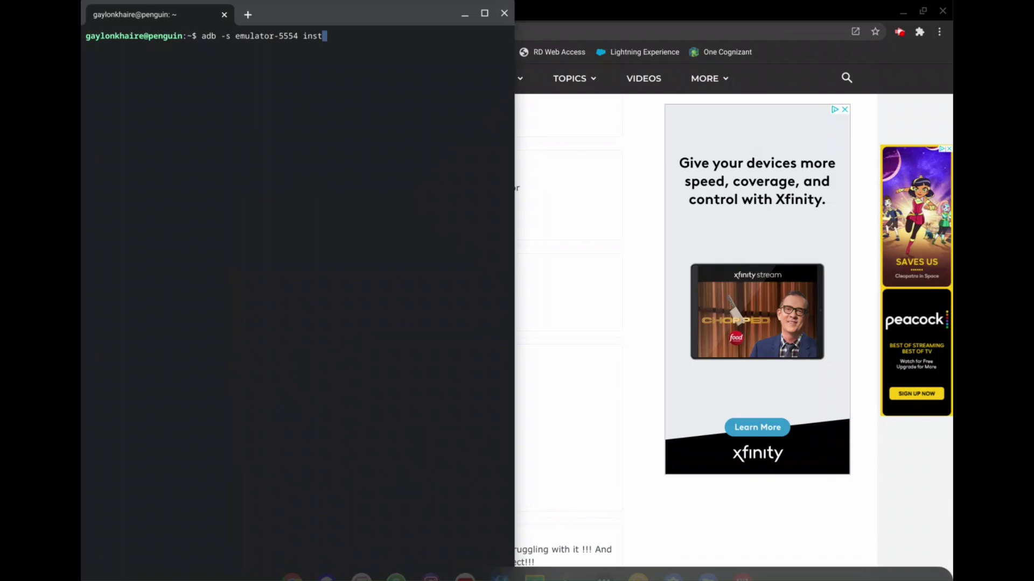
text(j)
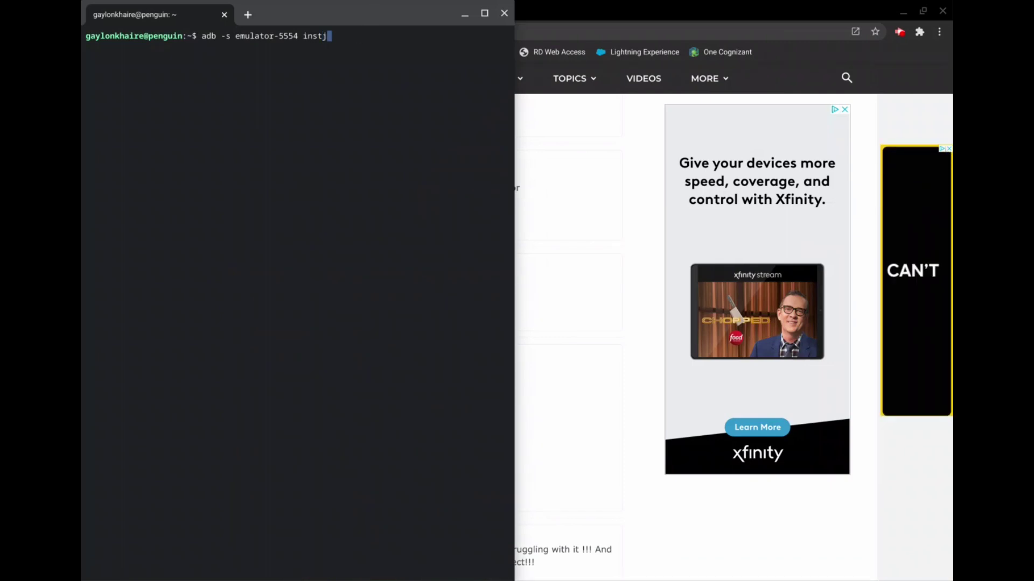
key(BackSpace)
key(BackSpace)
key(BackSpace)
key(BackSpace)
key(BackSpace)
key(BackSpace)
text(in)
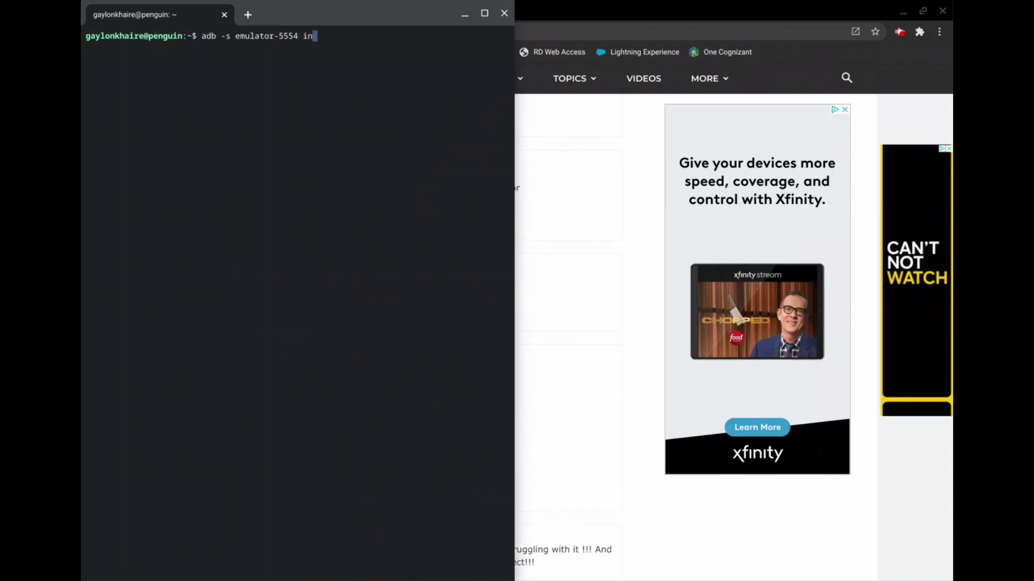
text(stall motion)
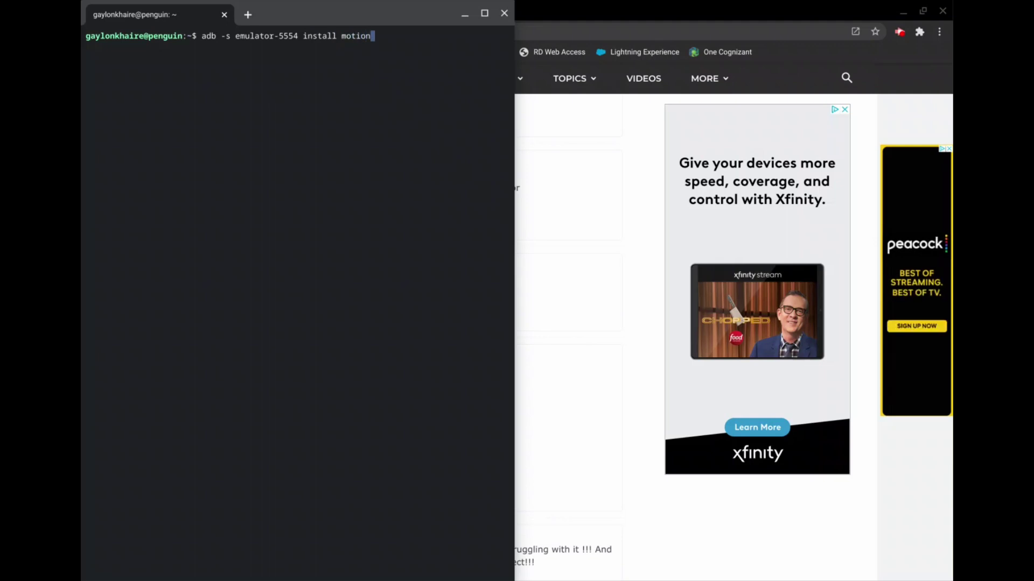
text(n.apk)
key(Return)
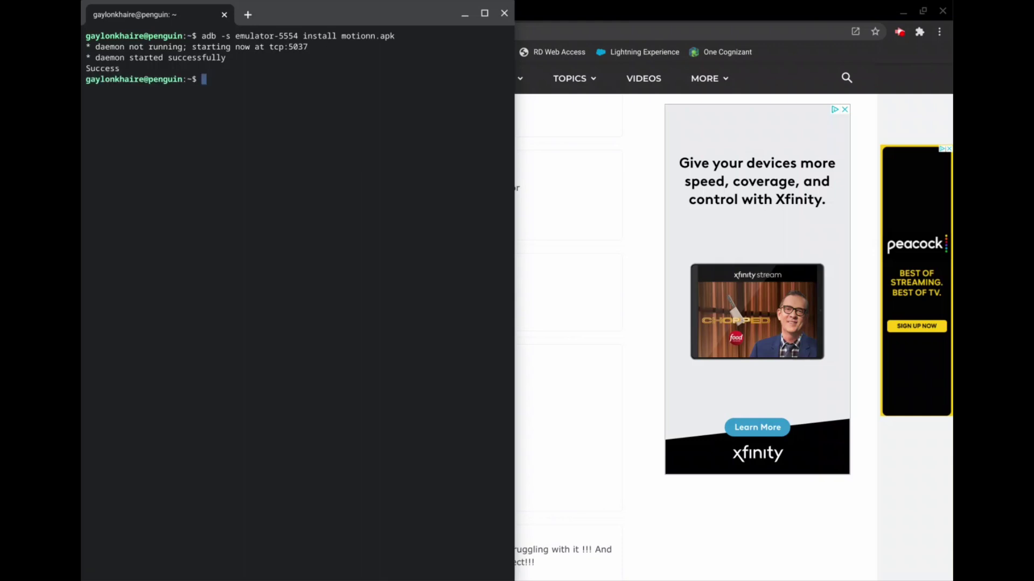
Step: Leave the Terminal, find Motion Ninja among the installed apps in the Chromebook launcher and launch it
click(664, 502)
scroll(664, 502, down, 4)
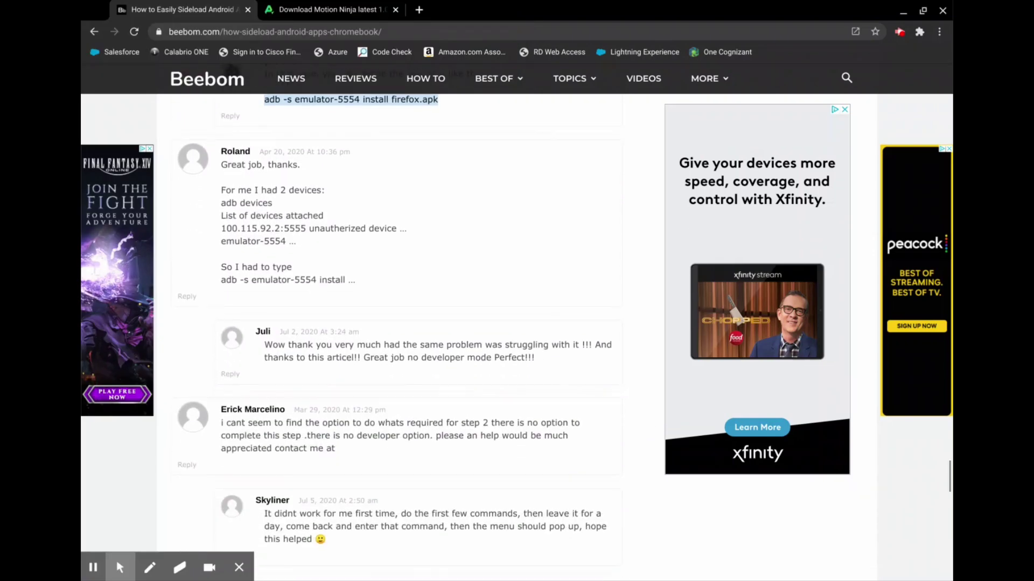
key(super)
scroll(517, 323, down, 5)
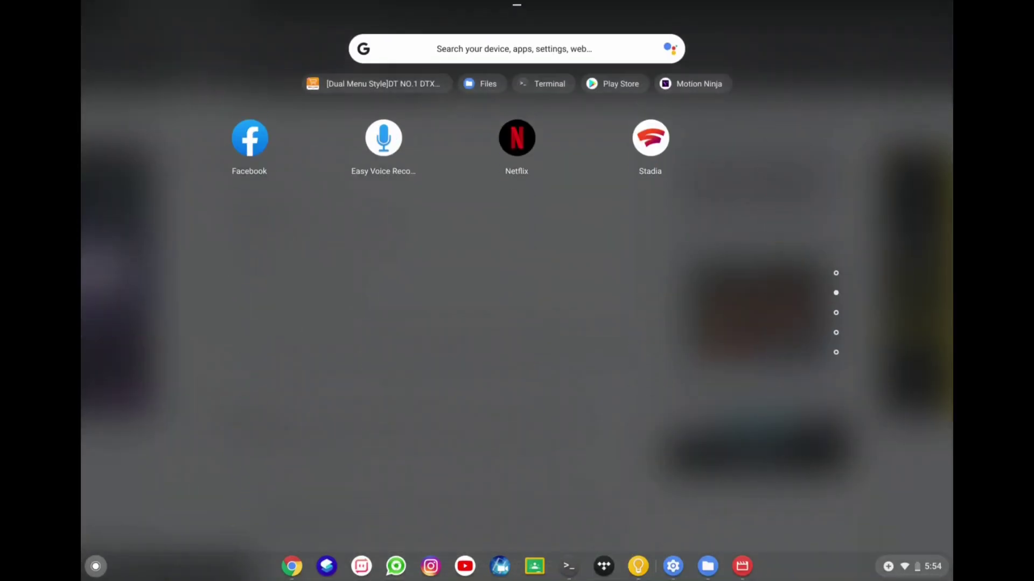
scroll(517, 323, up, 4)
scroll(517, 323, down, 4)
scroll(517, 323, up, 5)
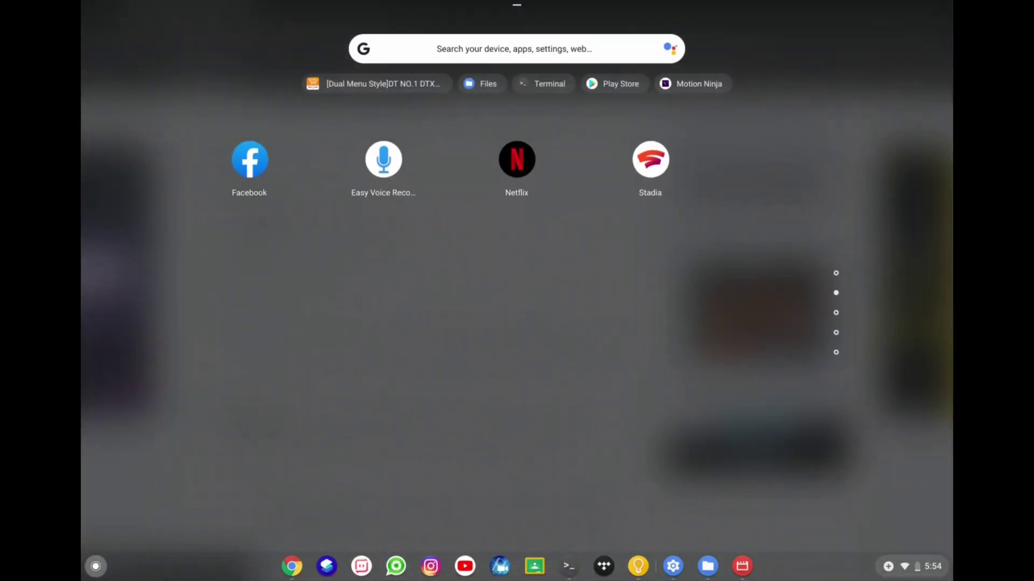
click(784, 473)
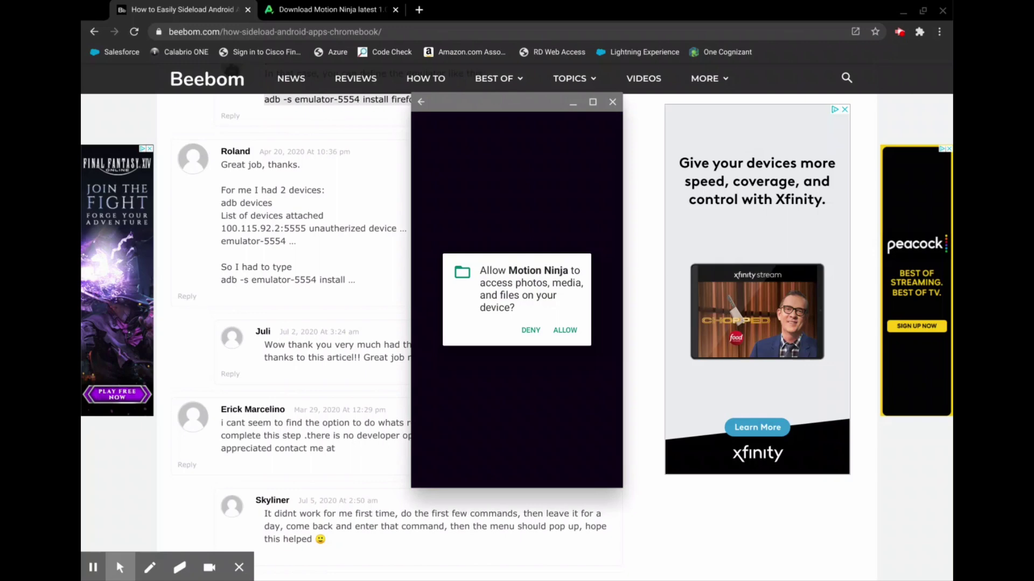
Step: Maximize Motion Ninja, allow it to access photos, media and files, and skip the introductory tutorial
click(593, 101)
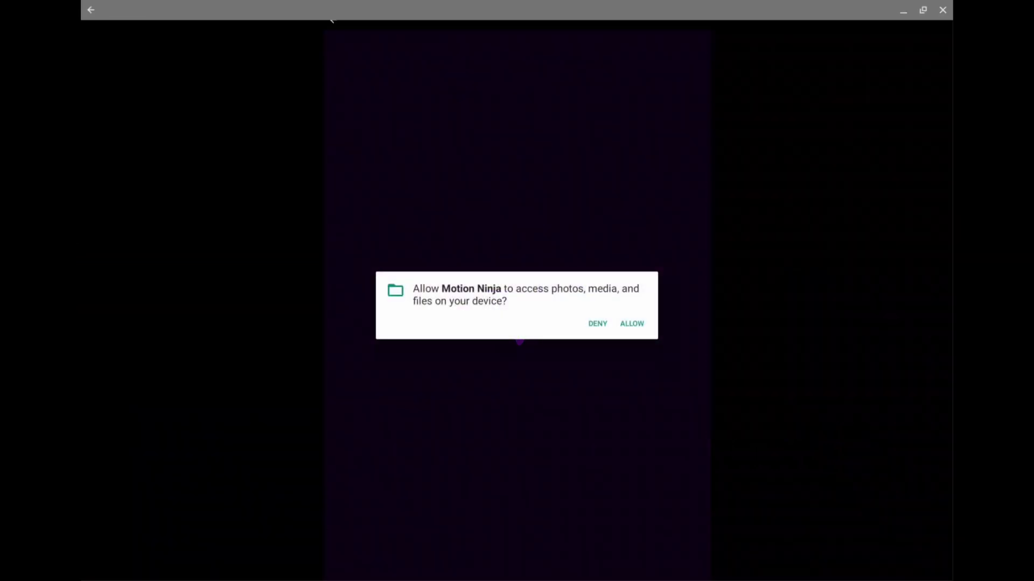
click(632, 324)
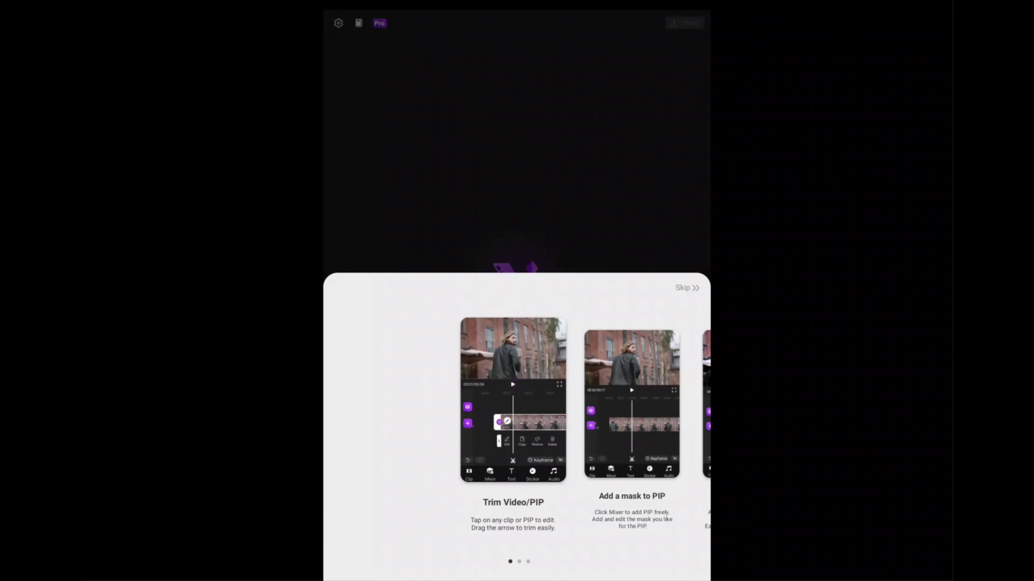
click(687, 288)
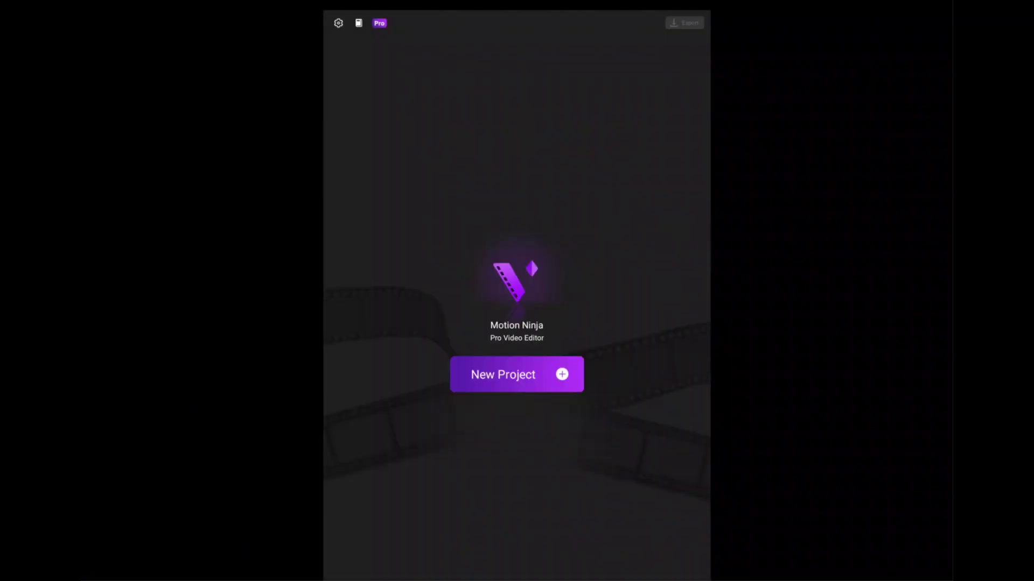
Step: Switch to the Play Store, search for motion ninja and look through the results for the app's availability
click(96, 566)
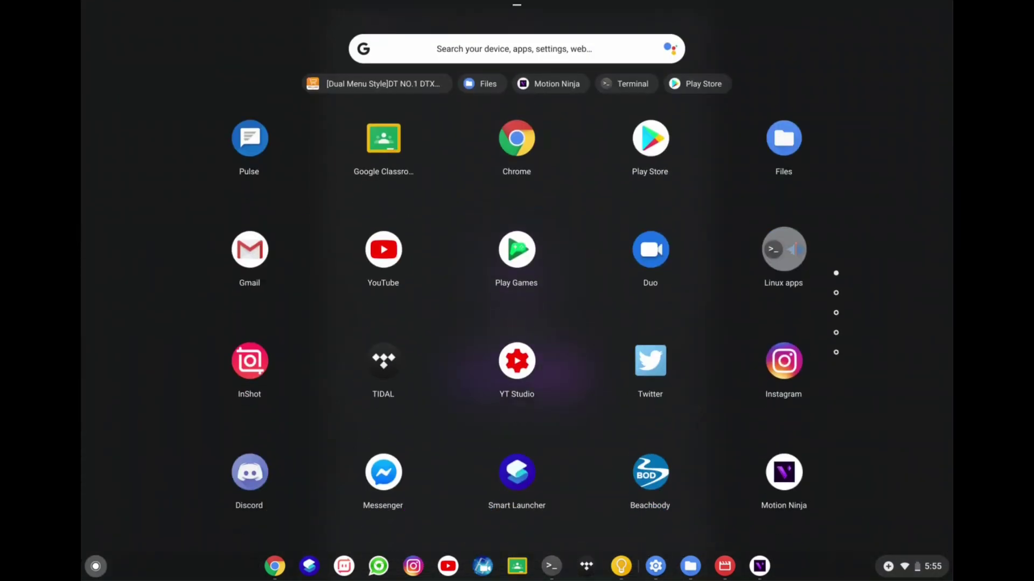
click(651, 139)
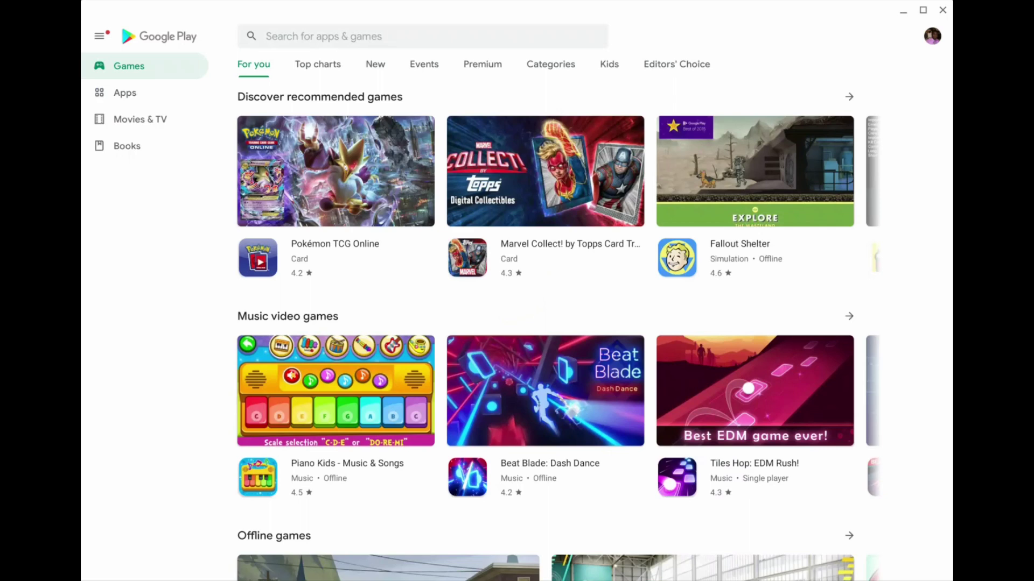
click(422, 36)
text(m)
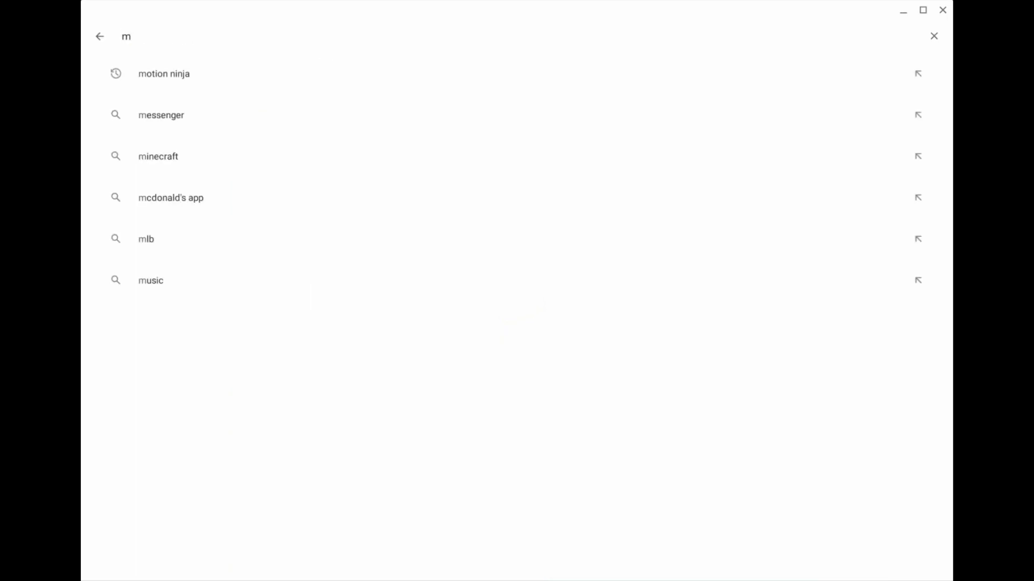
click(203, 83)
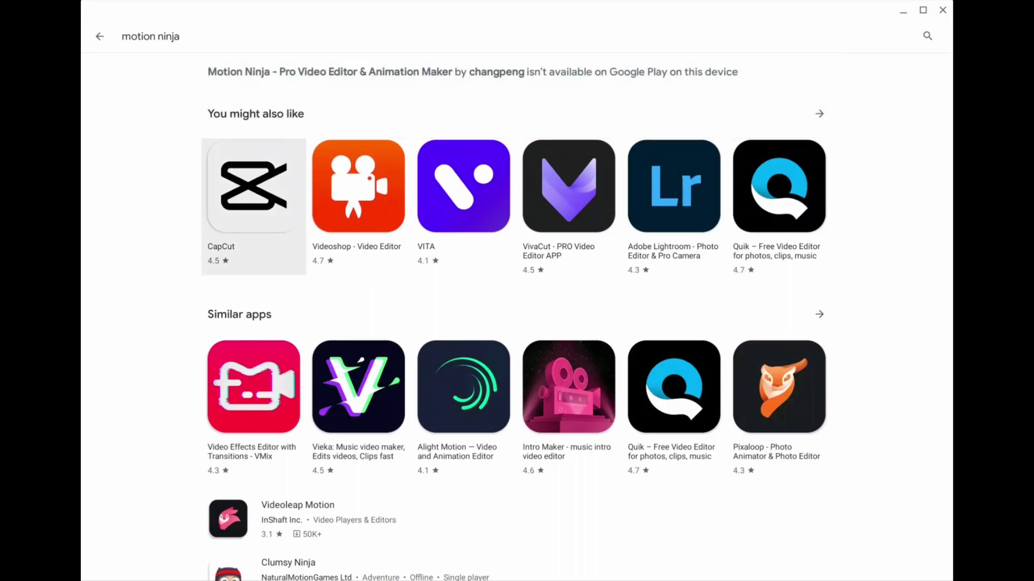
scroll(517, 533, down, 5)
scroll(517, 538, down, 12)
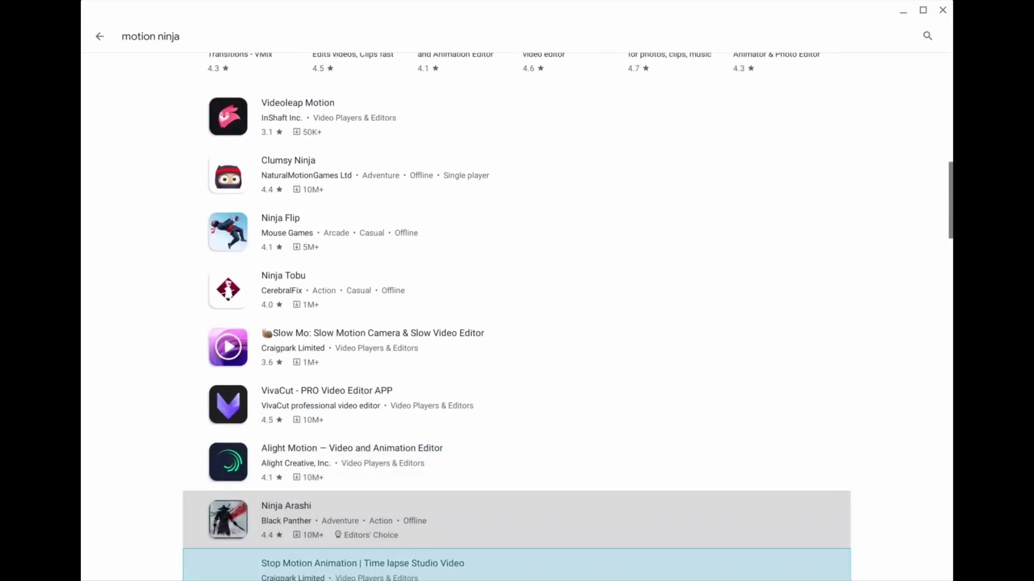